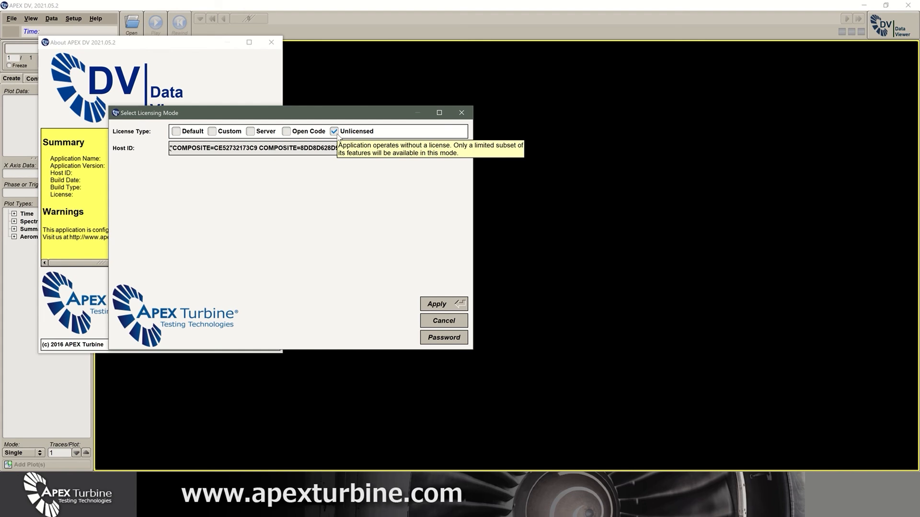
# - View the Open Code, Server, Custom and Default license types, and apply the Server licensing mode
pyautogui.click(286, 132)
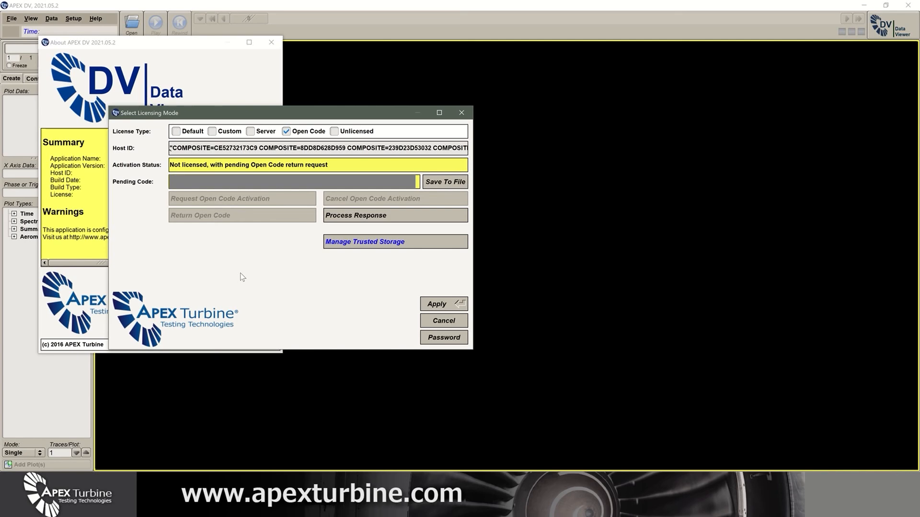
pyautogui.click(251, 135)
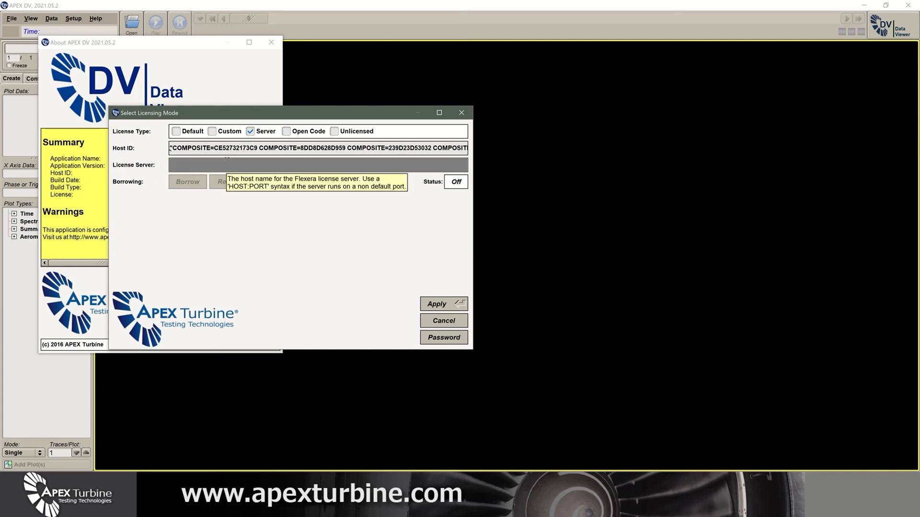
pyautogui.click(213, 134)
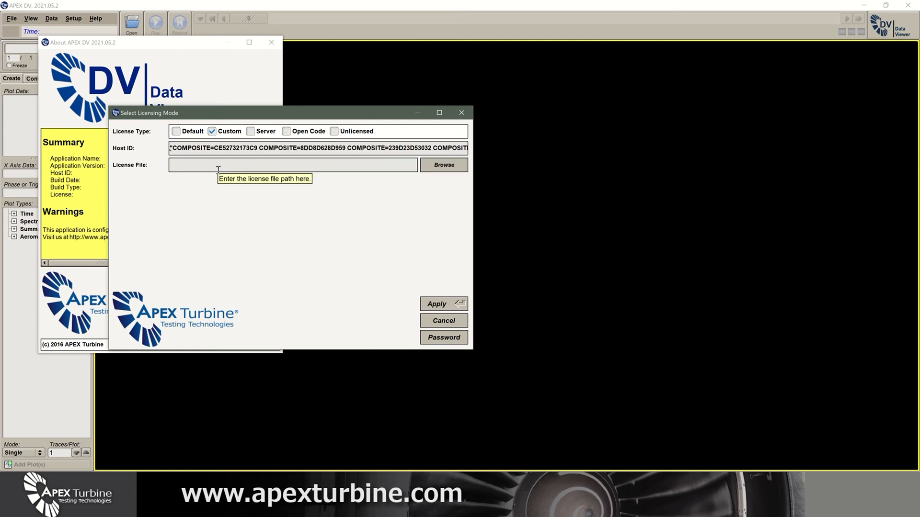
pyautogui.click(177, 132)
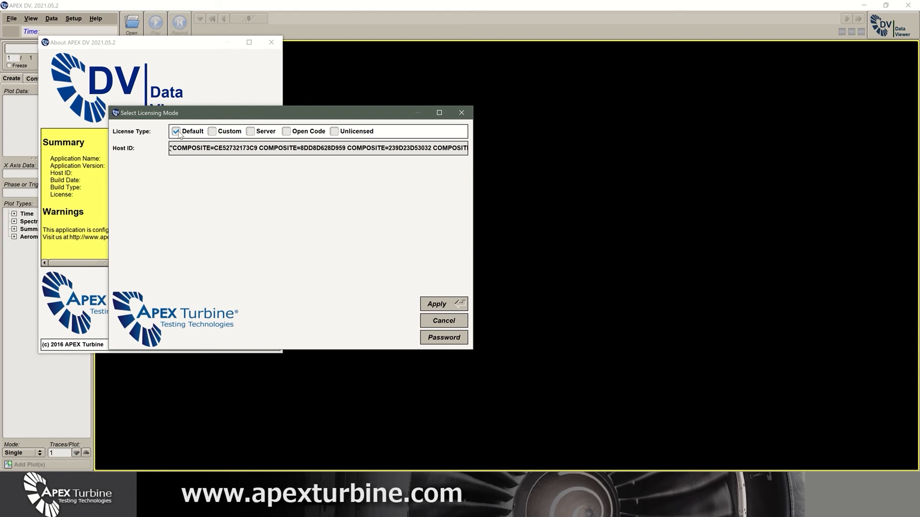
pyautogui.click(250, 133)
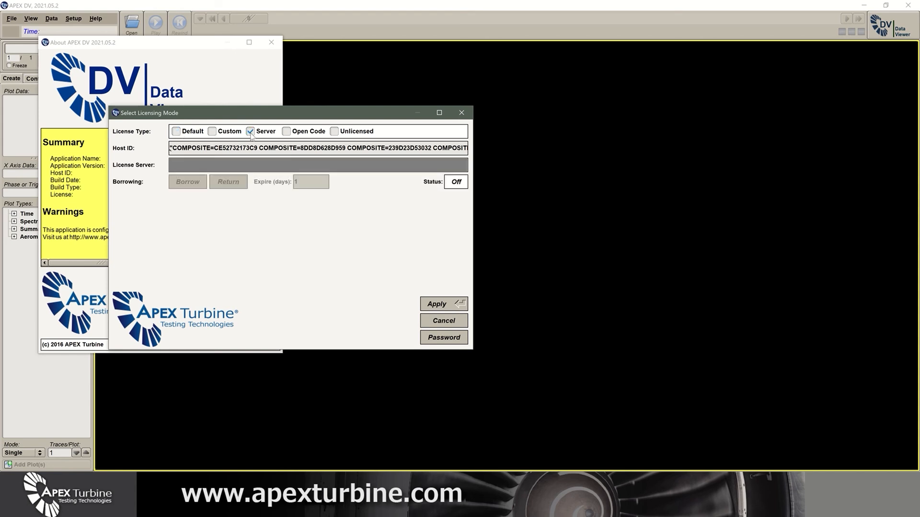
pyautogui.click(454, 307)
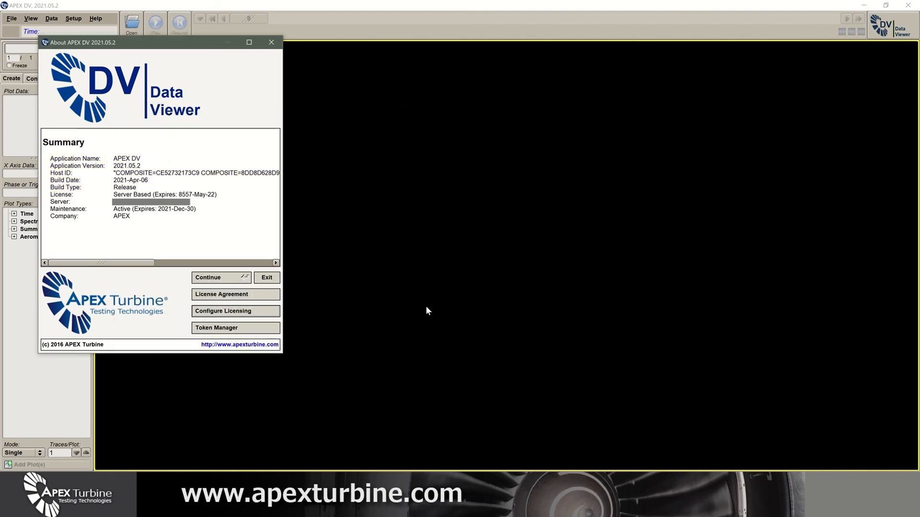
# - Apply the already selected premium features in the token manager and continue past the About window
pyautogui.click(268, 327)
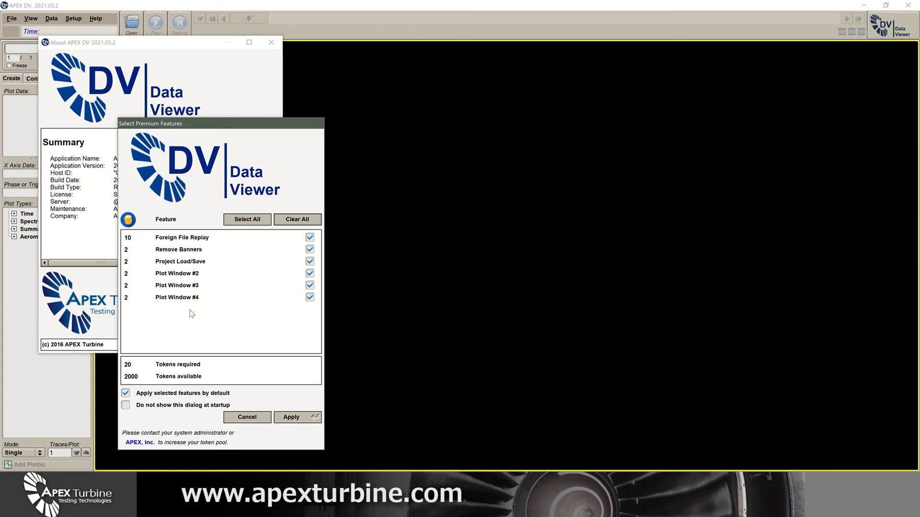
pyautogui.click(295, 417)
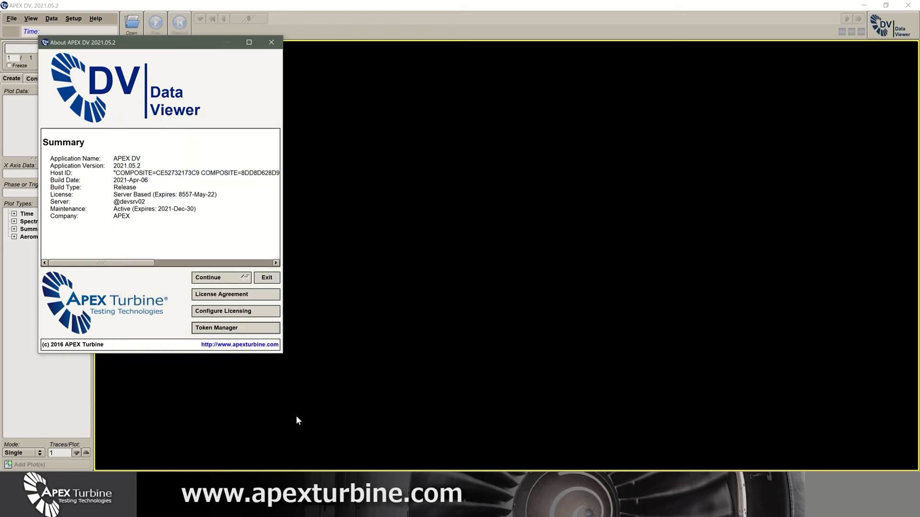
pyautogui.click(220, 279)
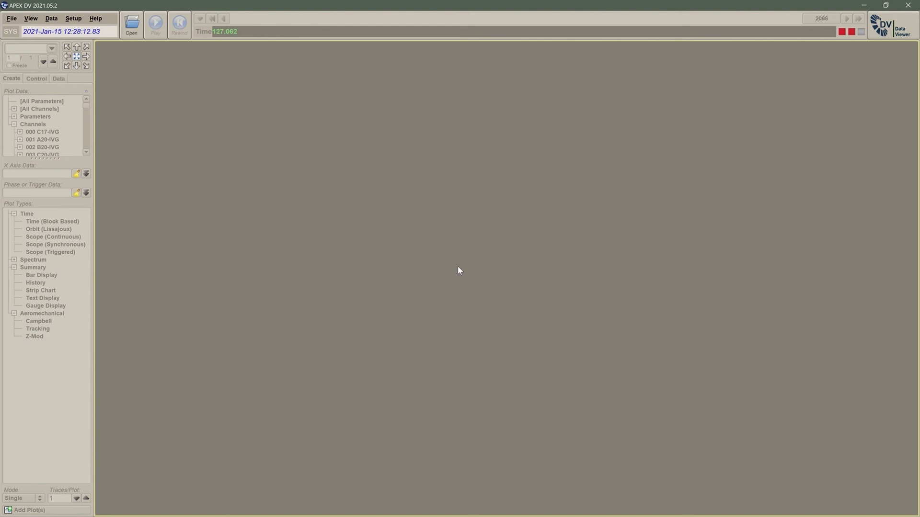
# - Open the data file REALDATA5.rwx from the DX folder for replay
pyautogui.click(133, 24)
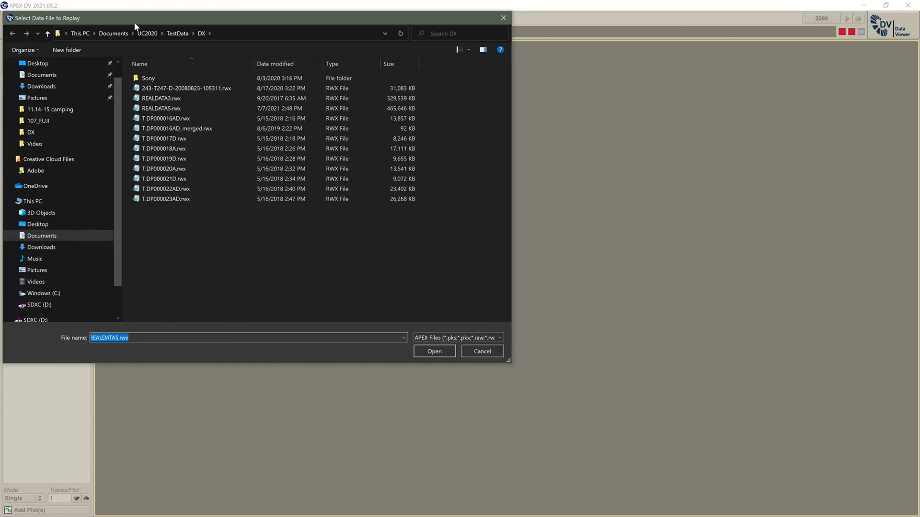
pyautogui.click(181, 109)
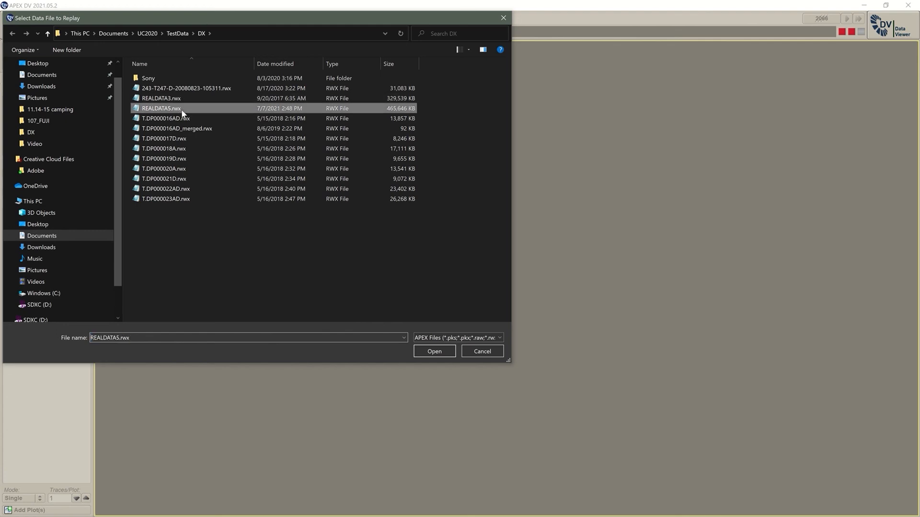
pyautogui.click(427, 353)
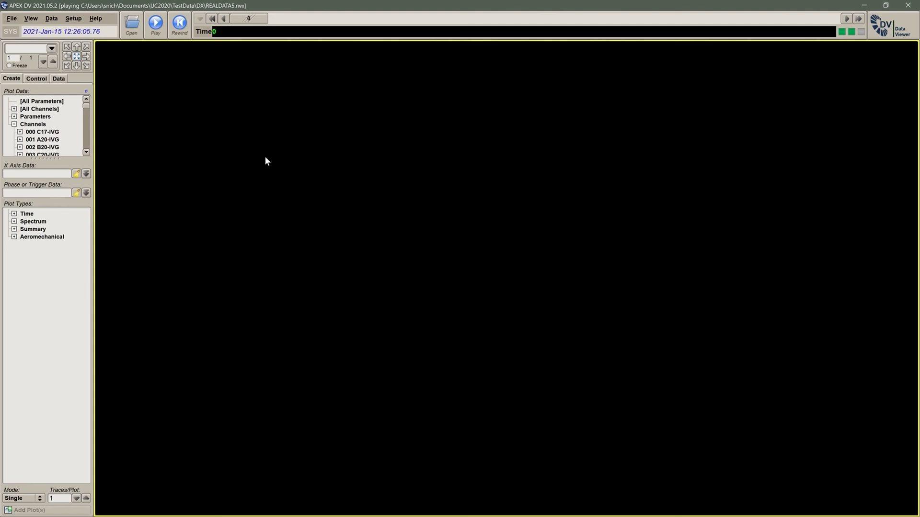
# - Add a column and a row to make a 2 by 2 plot grid, and select its two right-hand cells in turn
pyautogui.click(87, 58)
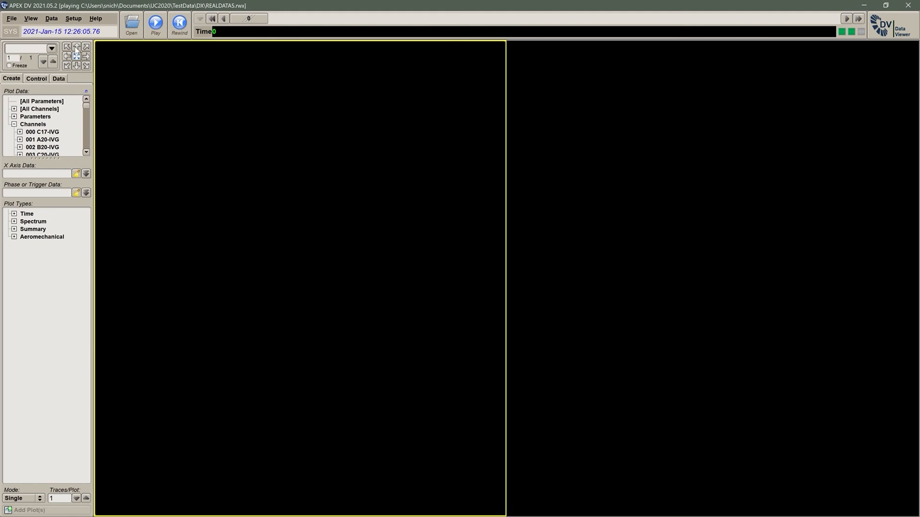
pyautogui.click(76, 48)
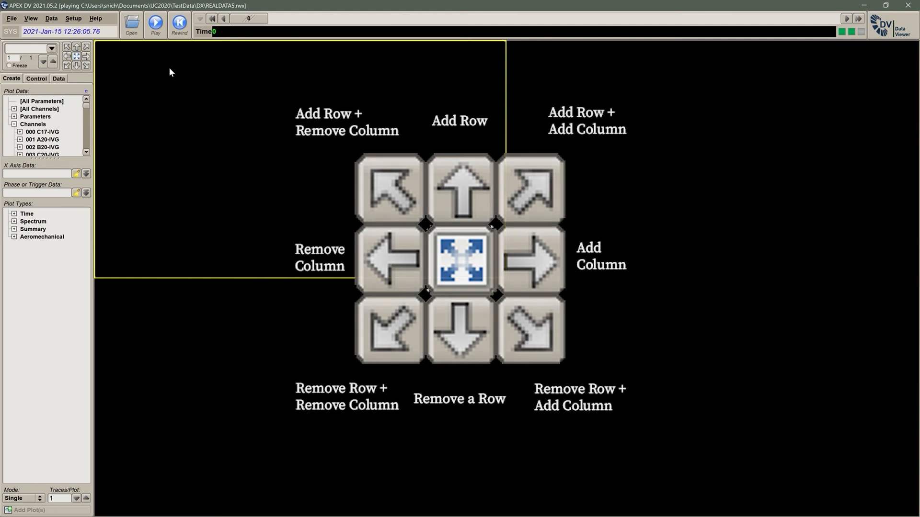
pyautogui.click(598, 124)
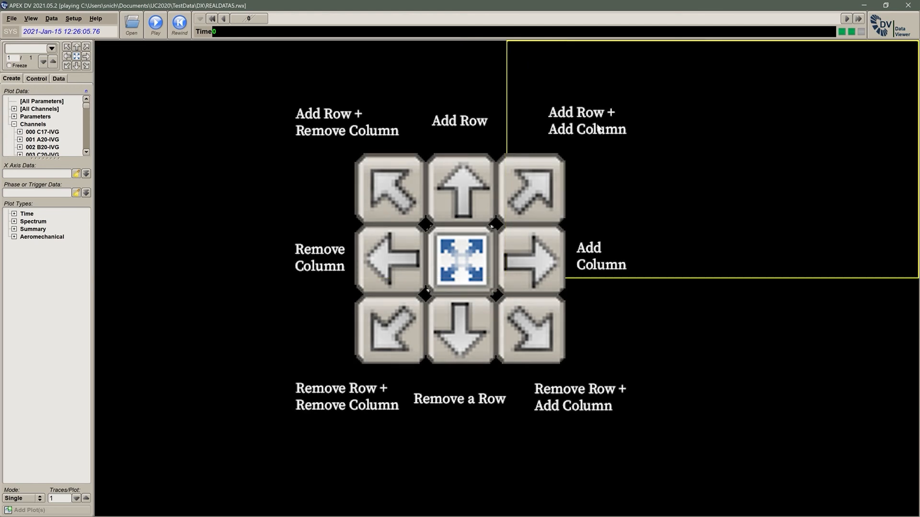
pyautogui.click(568, 309)
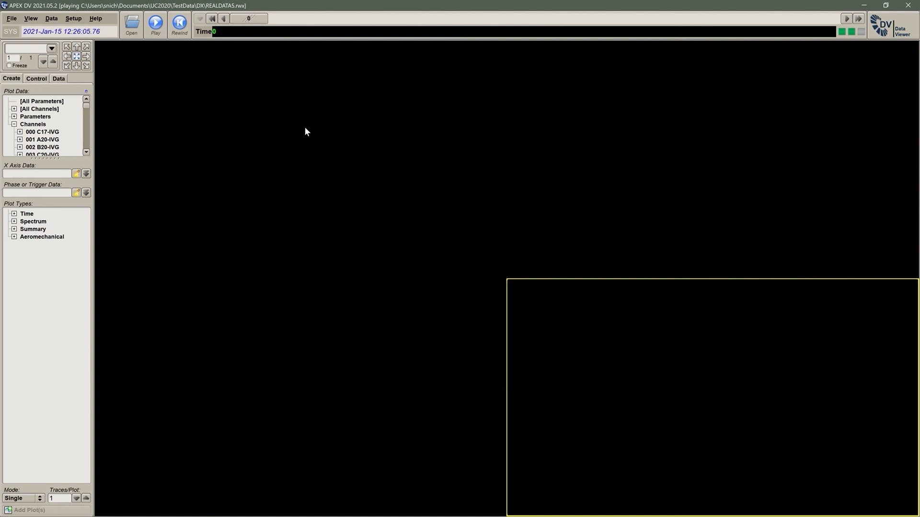
# - Create a Time (Block Based) plot of channel 000 C17-IVG in the grid's upper-left cell and play the data
pyautogui.click(300, 127)
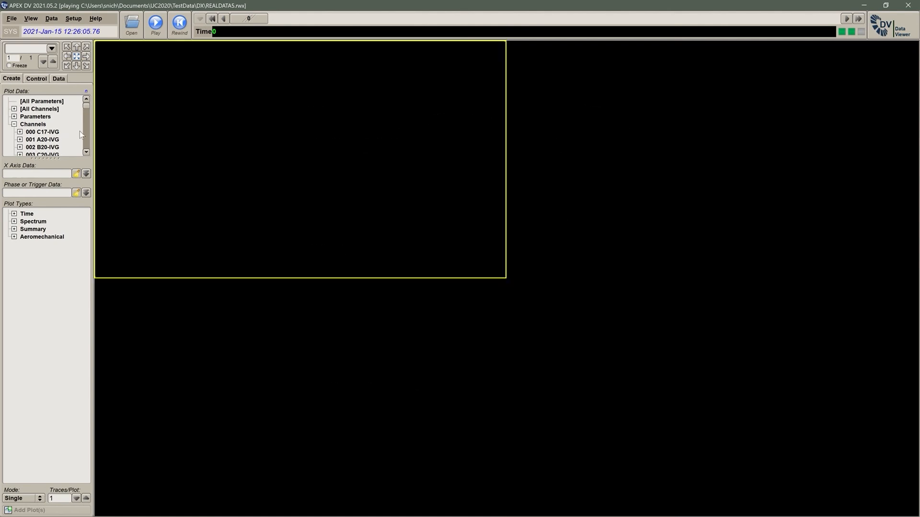
pyautogui.click(58, 132)
pyautogui.click(15, 214)
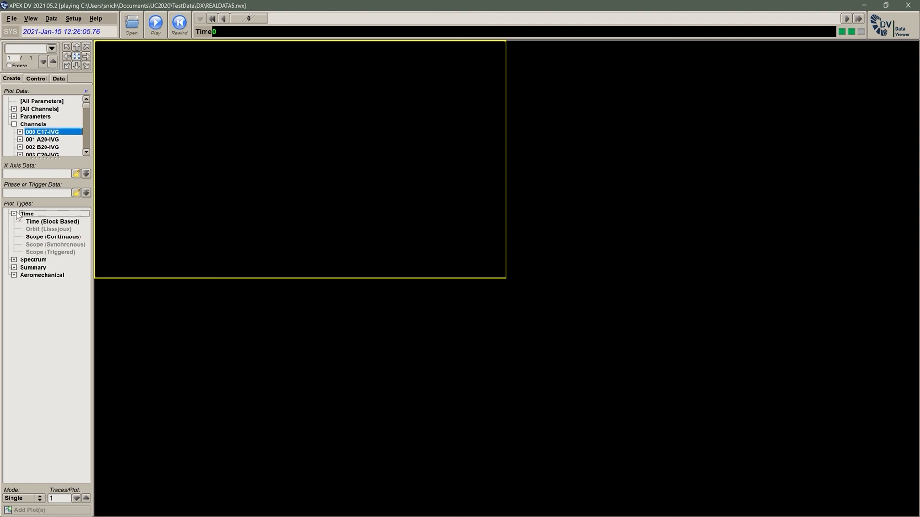
pyautogui.doubleClick(46, 223)
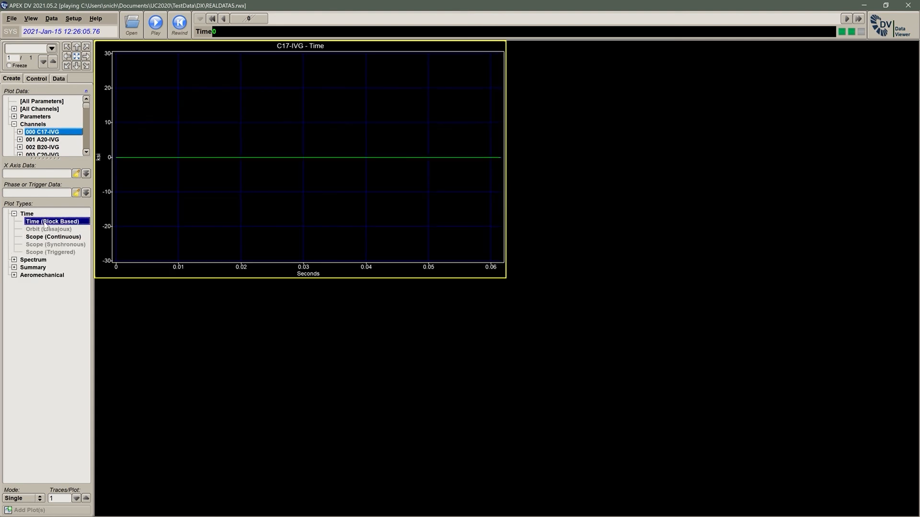
pyautogui.click(158, 28)
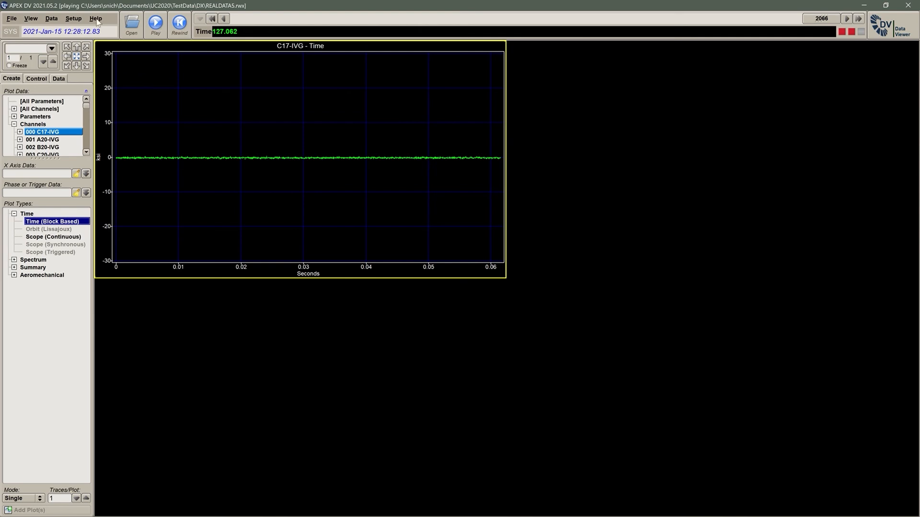
# - View the available play speeds for the data replay without choosing a new one
pyautogui.click(52, 19)
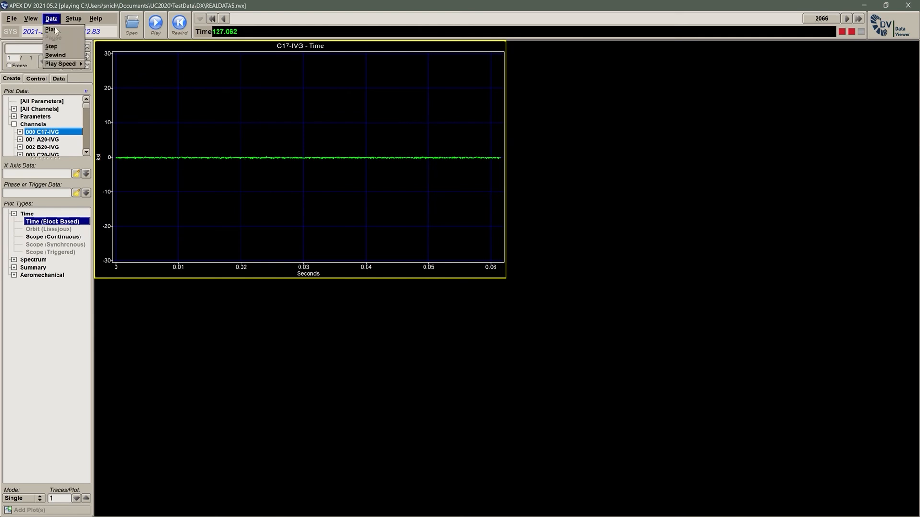
pyautogui.moveTo(63, 67)
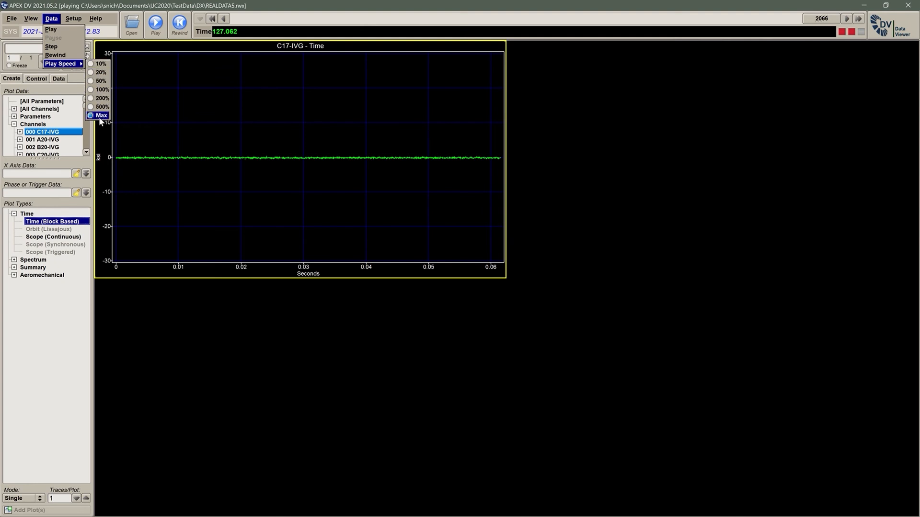
pyautogui.click(582, 117)
# - Create a Strip Chart of channel 000 C17-IVG in the grid's upper-right cell and play the data
pyautogui.click(582, 116)
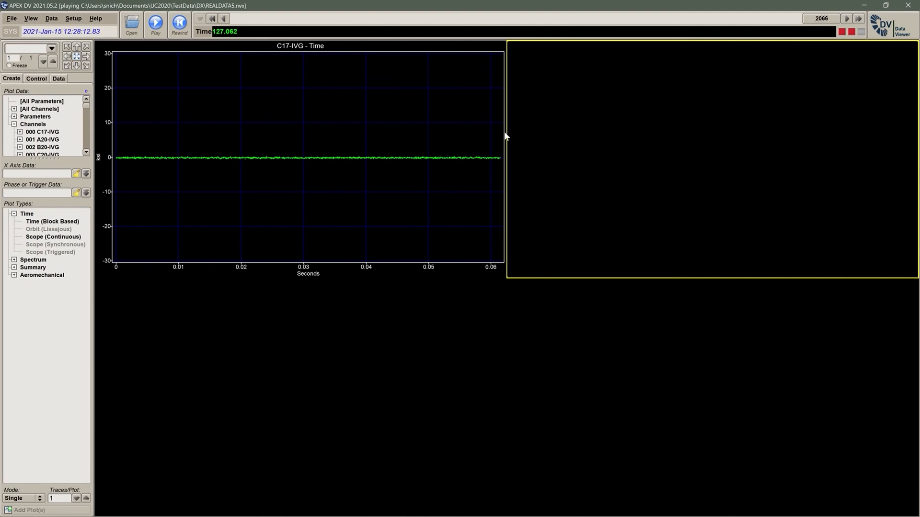
pyautogui.click(35, 133)
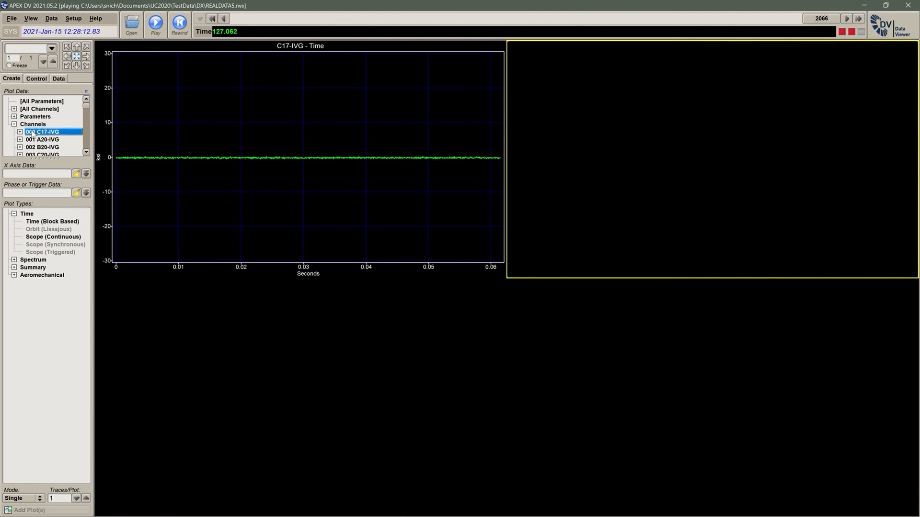
pyautogui.click(14, 268)
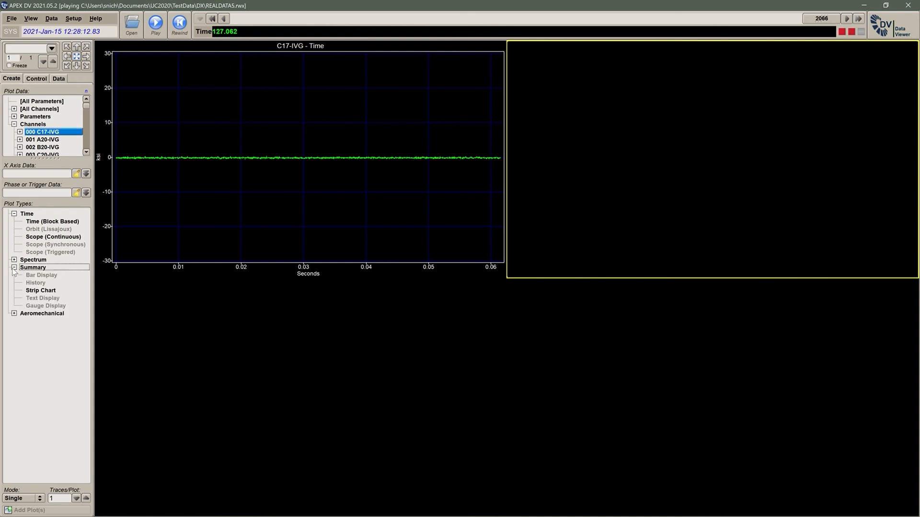
pyautogui.doubleClick(37, 291)
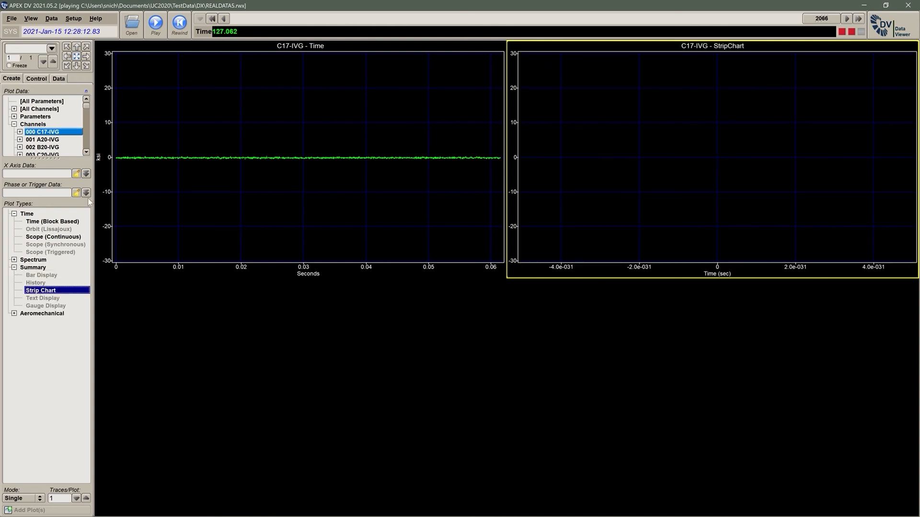
pyautogui.click(153, 34)
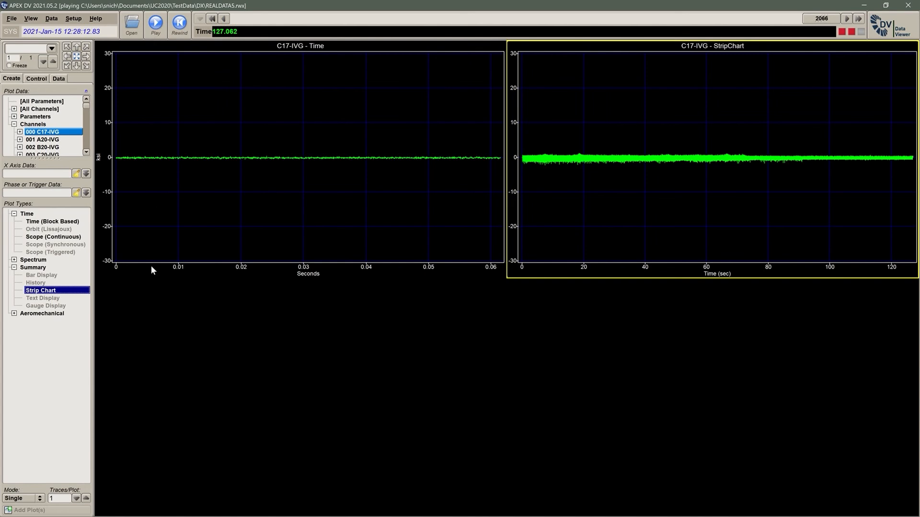
# - Create a Campbell plot of channel 000 C17-IVG in the grid's lower-left cell, with NGP as X axis data
pyautogui.click(151, 350)
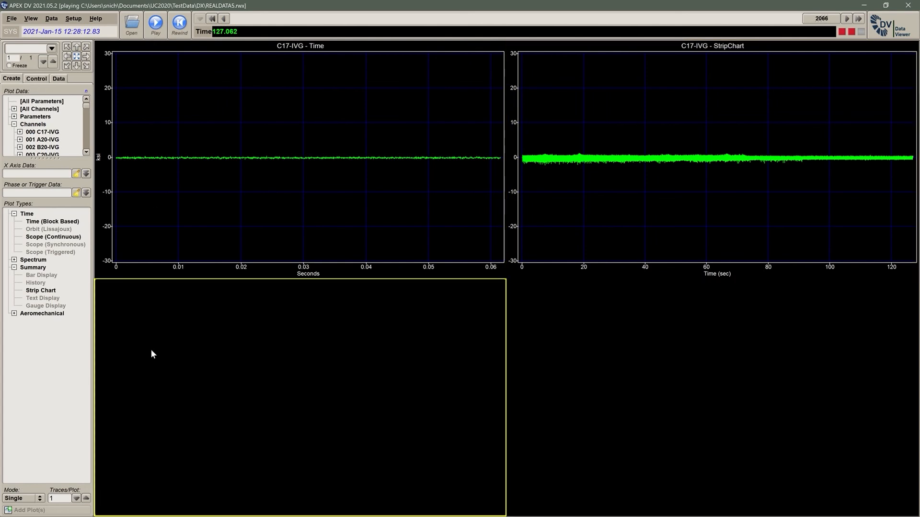
pyautogui.click(50, 134)
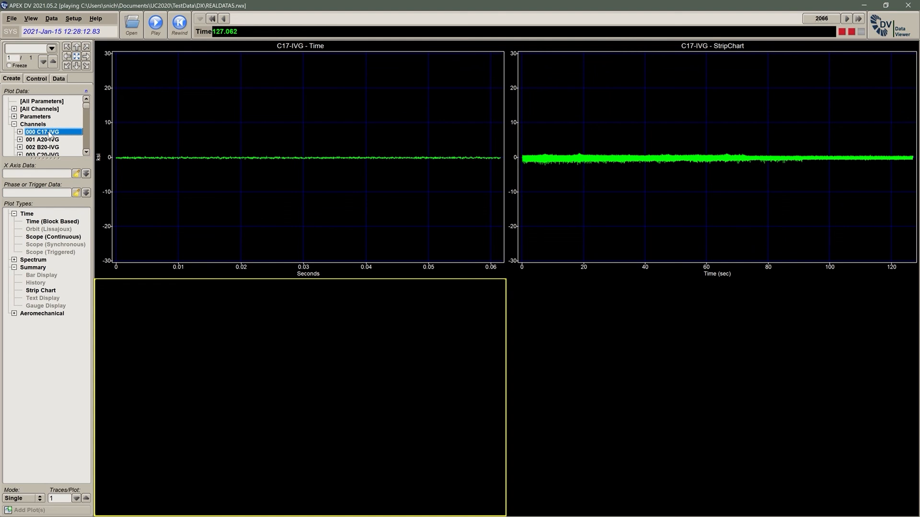
pyautogui.click(86, 173)
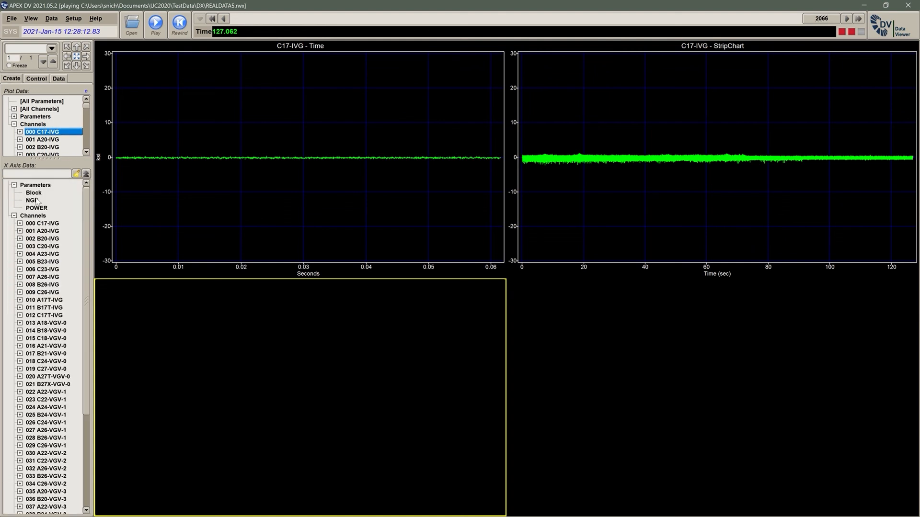
pyautogui.click(36, 198)
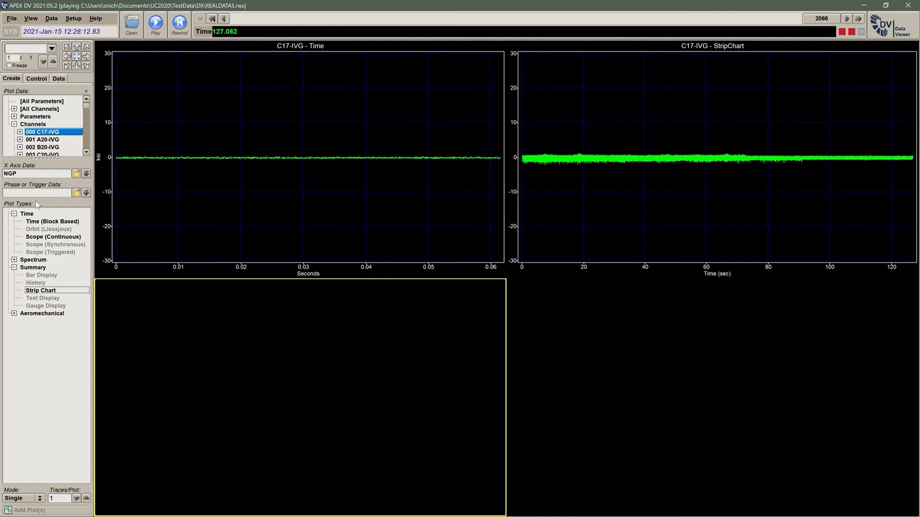
pyautogui.click(14, 313)
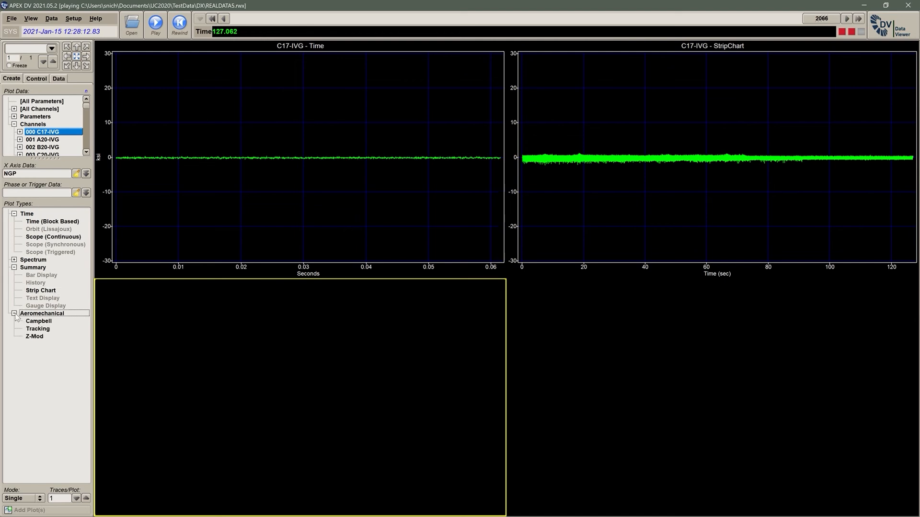
pyautogui.doubleClick(38, 322)
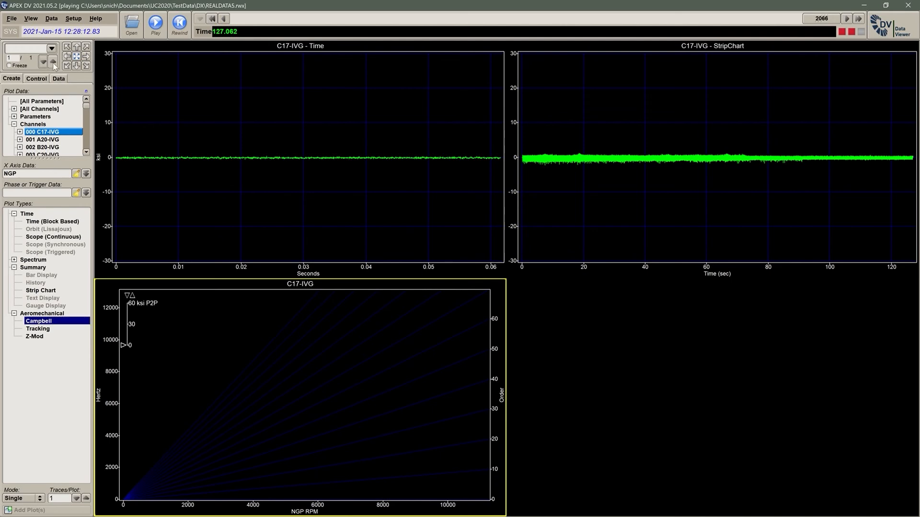
# - Add a second plot page and divide it into a grid of two columns and two rows
pyautogui.click(53, 62)
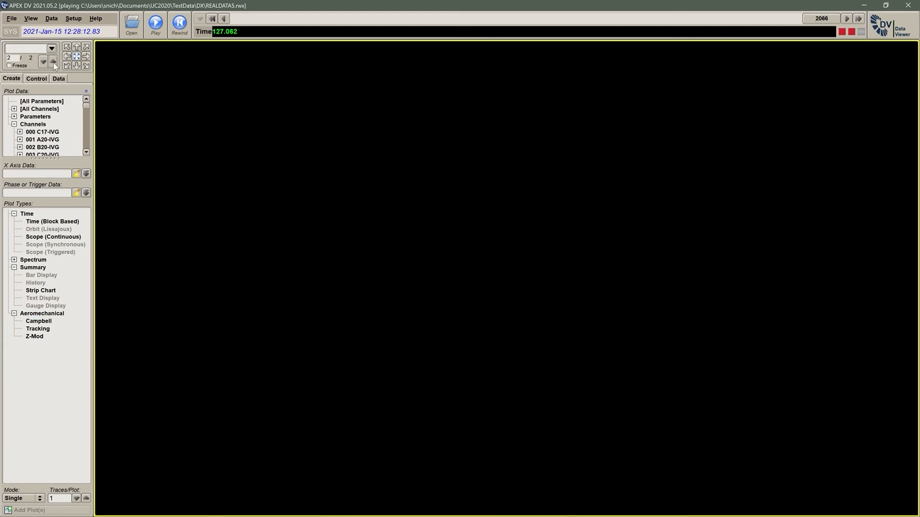
pyautogui.click(85, 56)
pyautogui.click(77, 47)
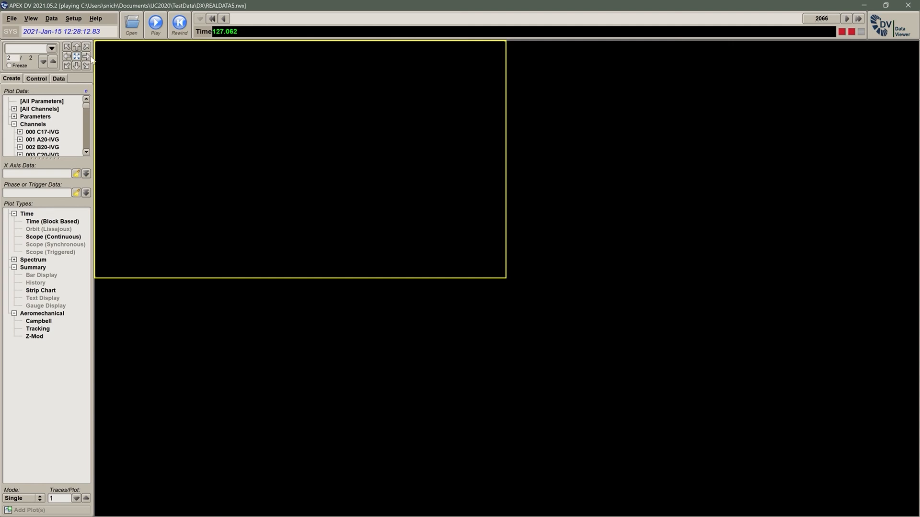
# - Create Spectrum Envelope plots of channels 000 C17-IVG through 003 C20-IVG across the page's four cells and play the data
pyautogui.moveTo(51, 132); pyautogui.dragTo(54, 158)
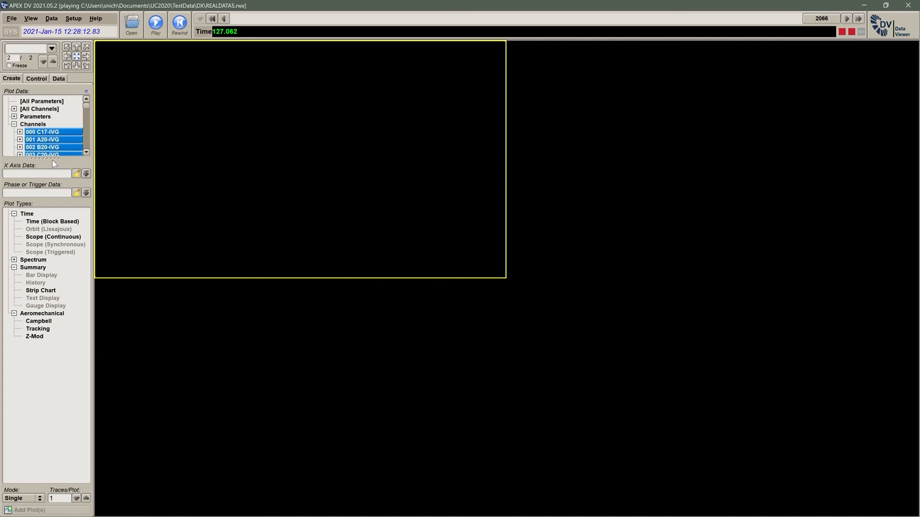
pyautogui.click(14, 260)
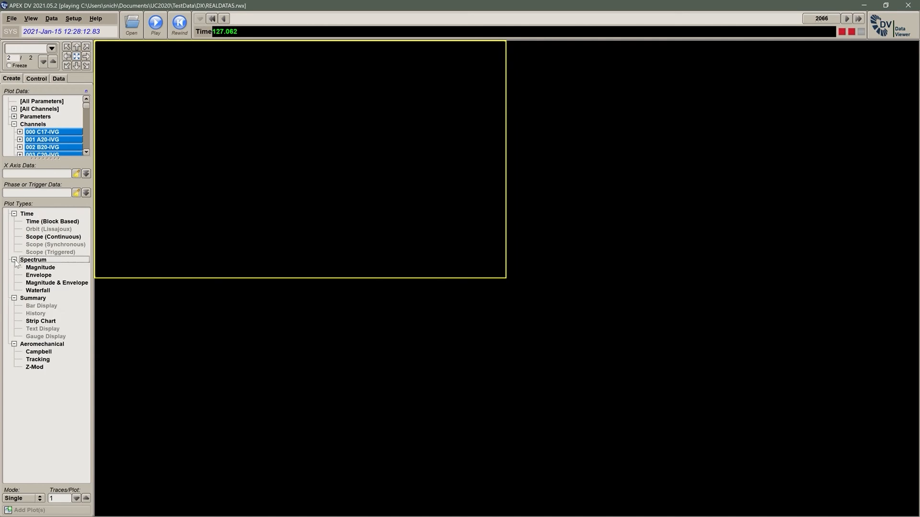
pyautogui.doubleClick(37, 276)
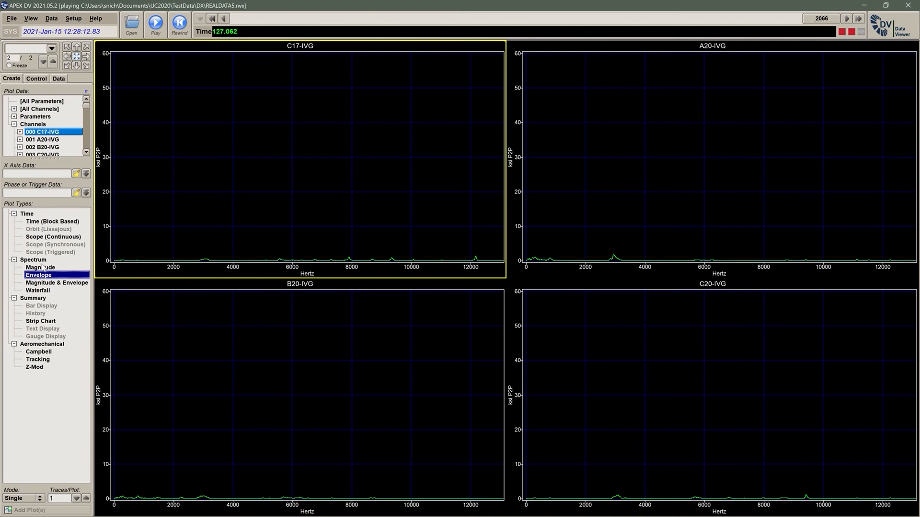
pyautogui.click(154, 24)
# - Add a third plot page and create one Envelope plot overlaying channels 000 C17-IVG through 003 C20-IVG with 4 traces per plot
pyautogui.click(54, 62)
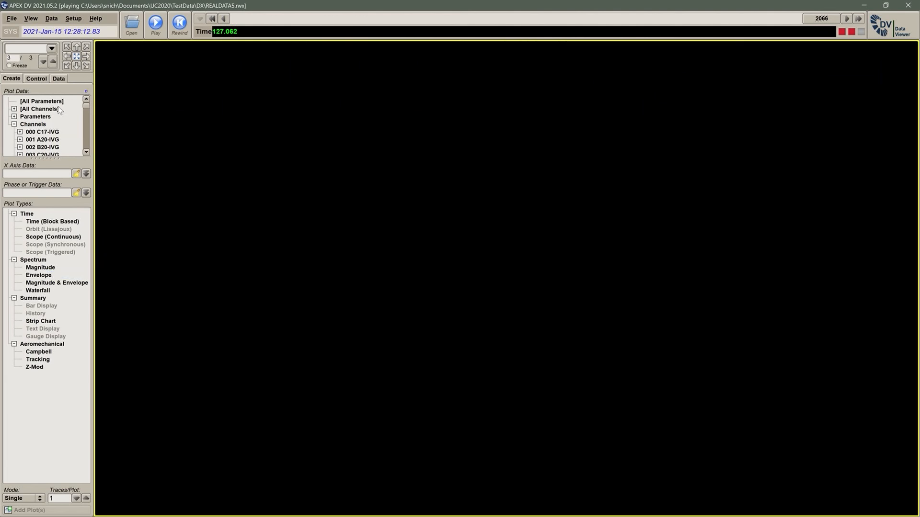
pyautogui.moveTo(53, 135); pyautogui.dragTo(56, 154)
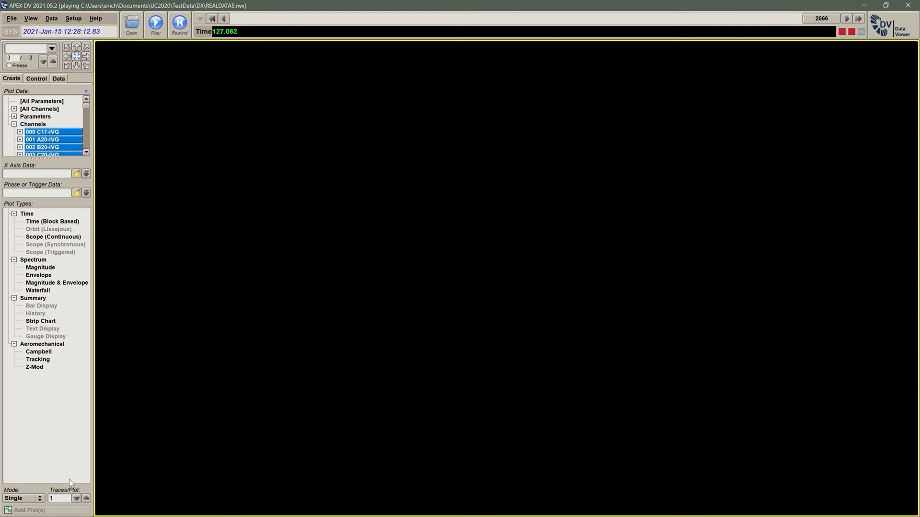
pyautogui.click(86, 498)
pyautogui.moveTo(60, 497); pyautogui.dragTo(34, 498)
pyautogui.doubleClick(44, 276)
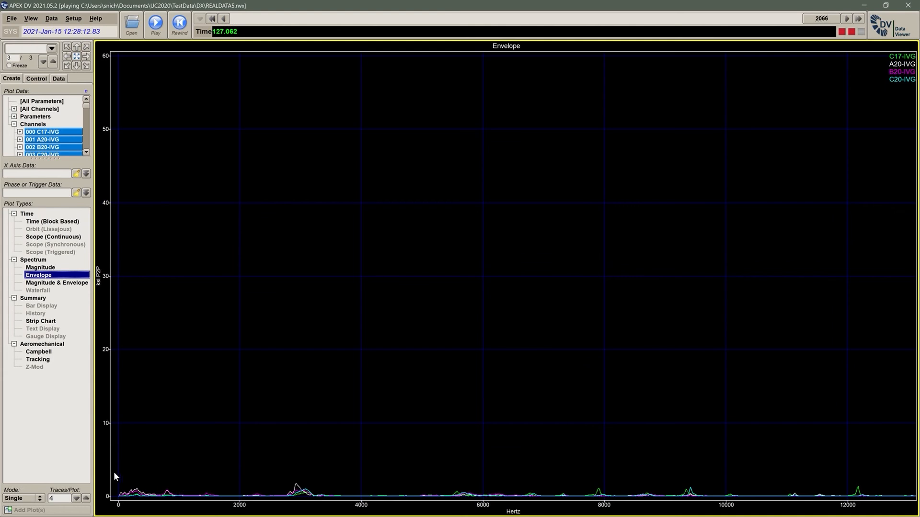
# - Zoom in on the C17-IVG Envelope plot's peak near 12,200 Hertz, and revert the plot to its full range
pyautogui.moveTo(117, 474); pyautogui.dragTo(446, 499)
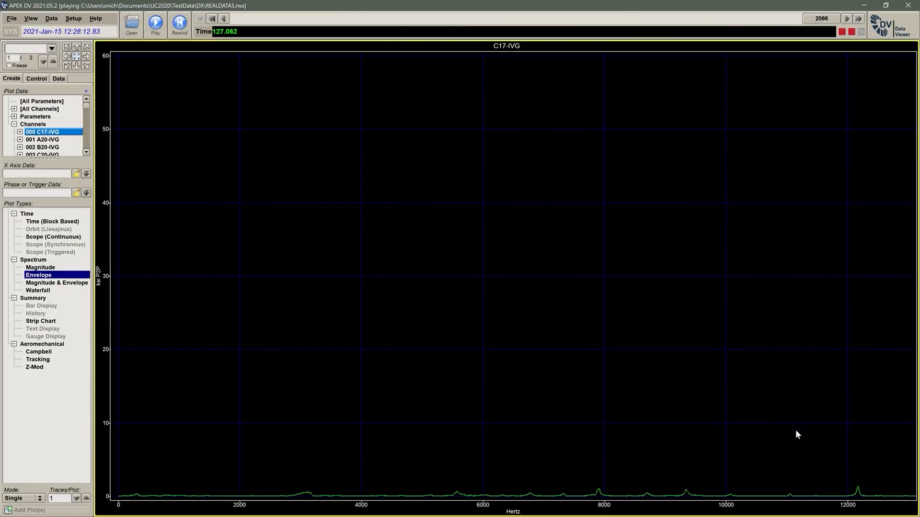
pyautogui.moveTo(874, 489); pyautogui.dragTo(898, 499)
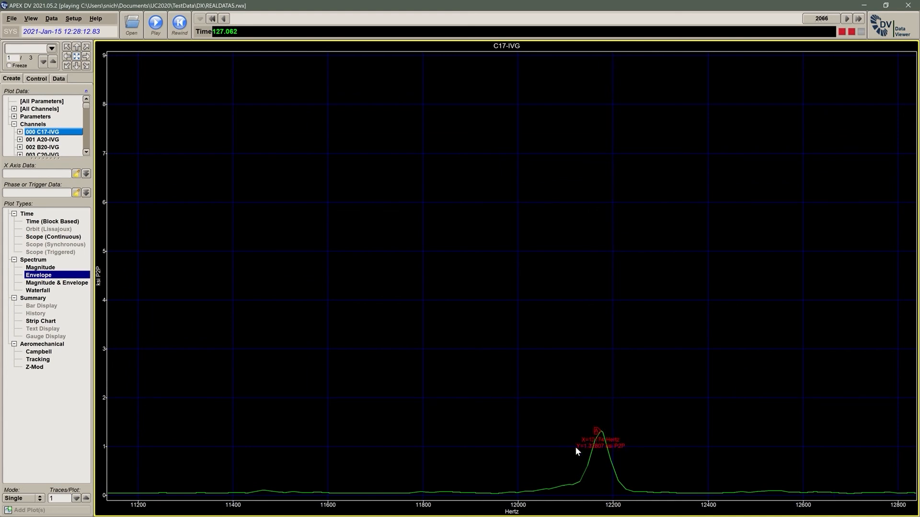
pyautogui.rightClick(361, 257)
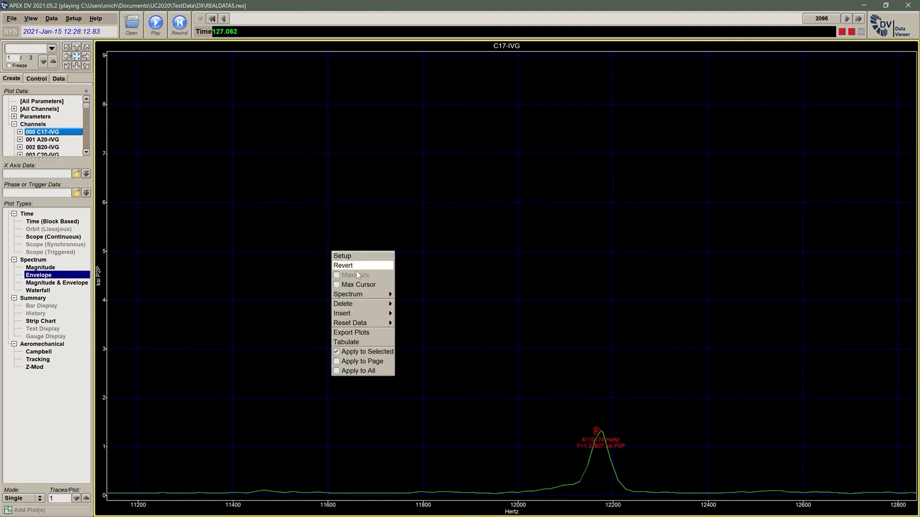
pyautogui.click(356, 269)
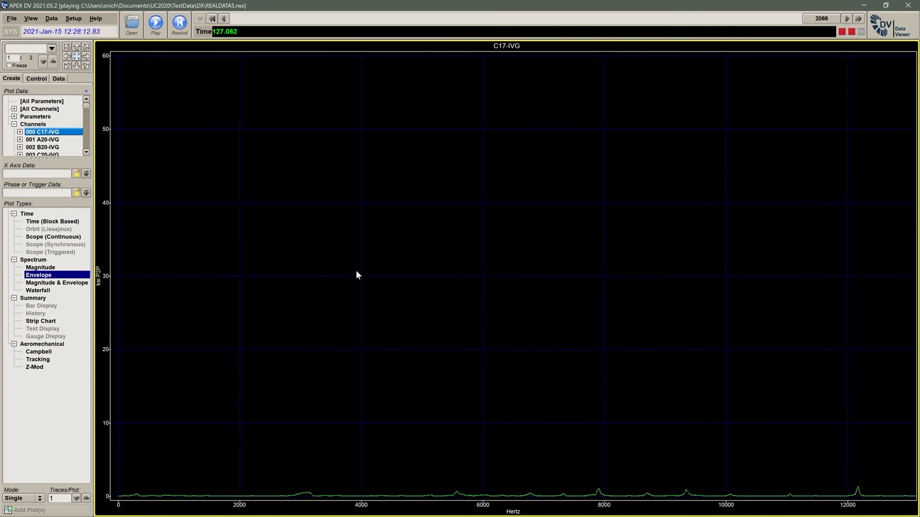
# - Enable Max Cursor on the C17-IVG Envelope plot, and preview its tabulated data
pyautogui.rightClick(356, 275)
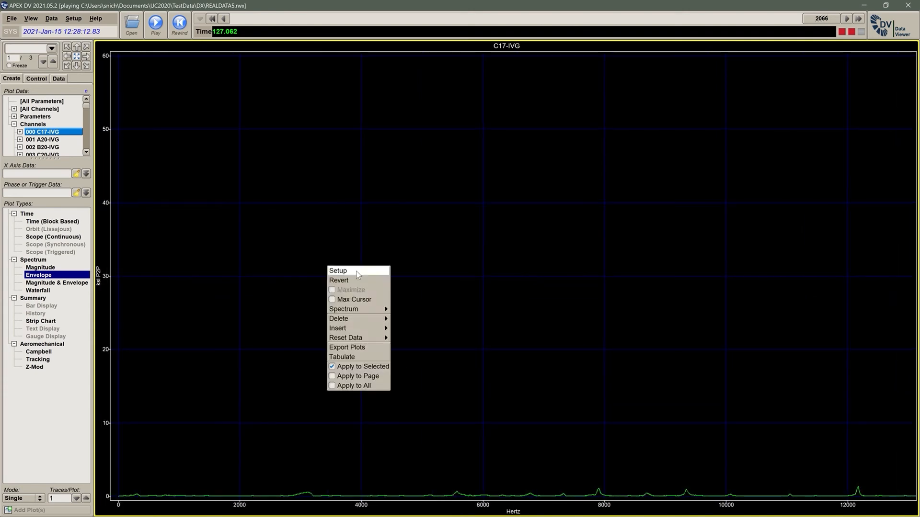
pyautogui.click(358, 299)
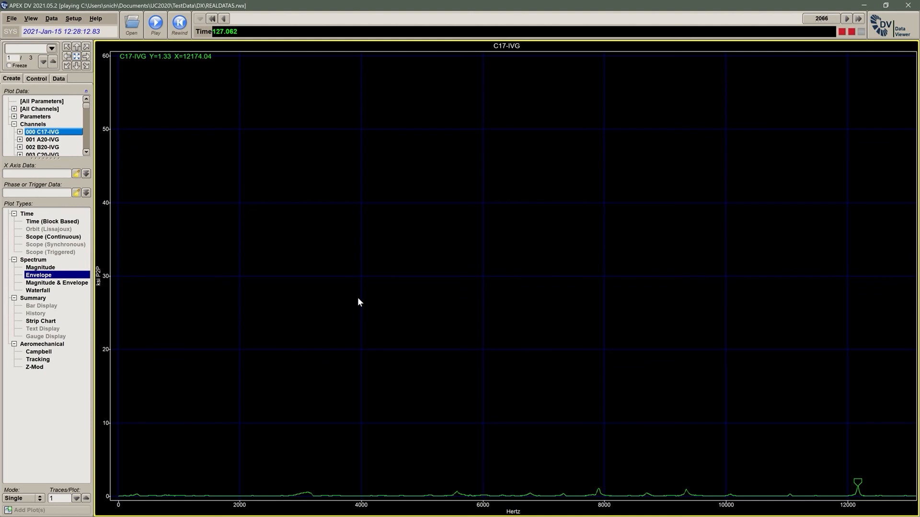
pyautogui.rightClick(358, 271)
pyautogui.moveTo(365, 311)
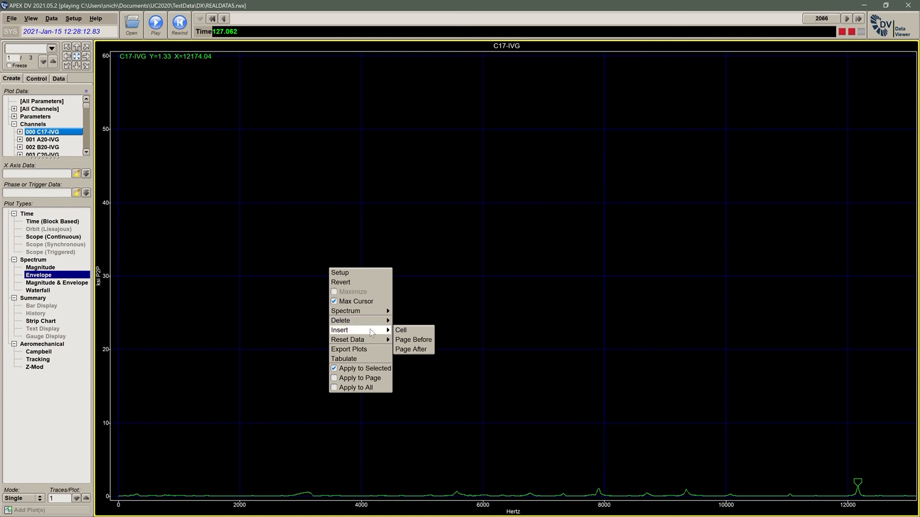
pyautogui.click(373, 360)
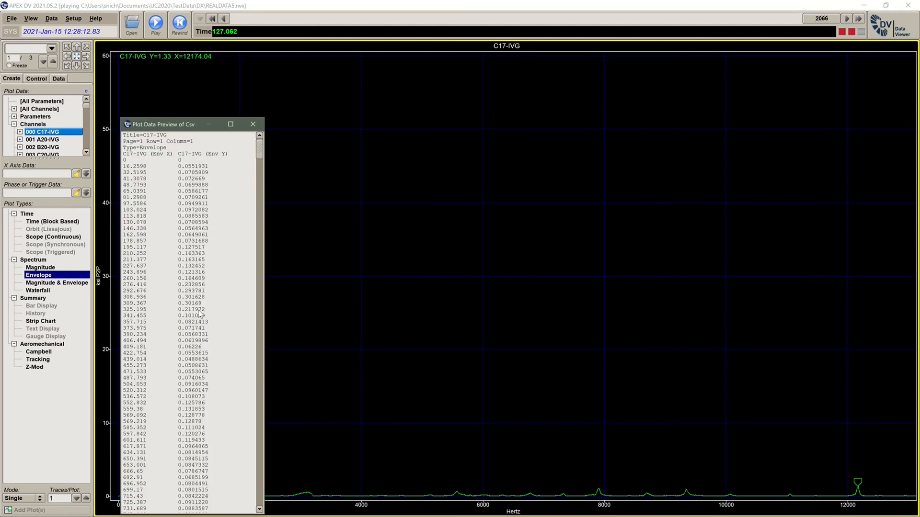
pyautogui.click(253, 124)
pyautogui.rightClick(256, 128)
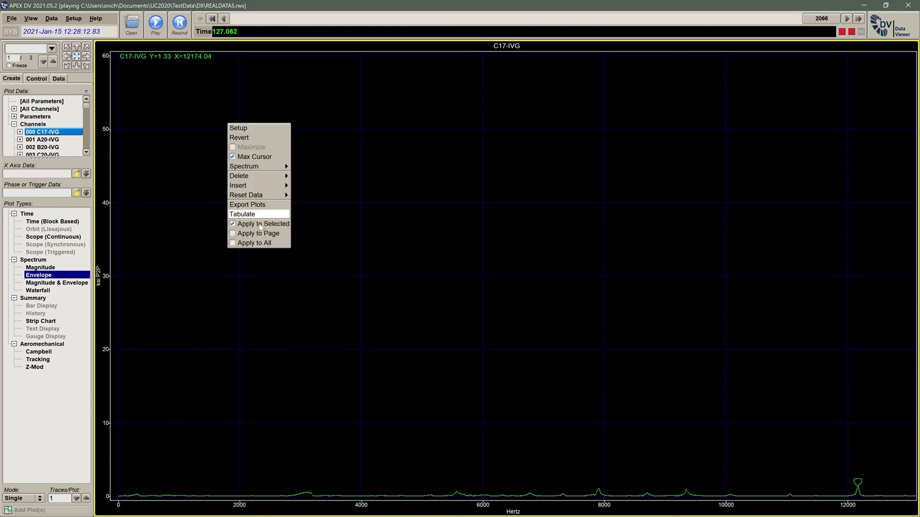
pyautogui.click(259, 261)
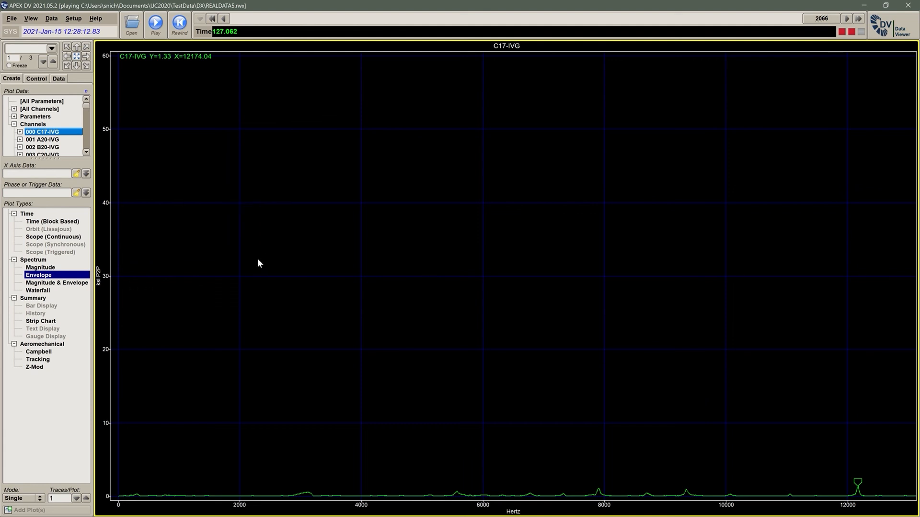
# - Try Auto scaling for the Envelope plot's Y axis, and set the Y axis mode to Auto Hold
pyautogui.click(37, 79)
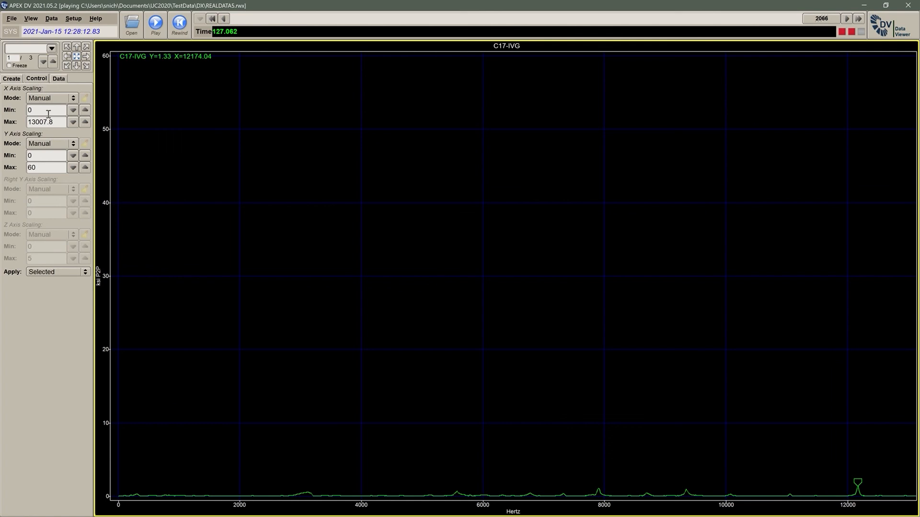
pyautogui.click(51, 143)
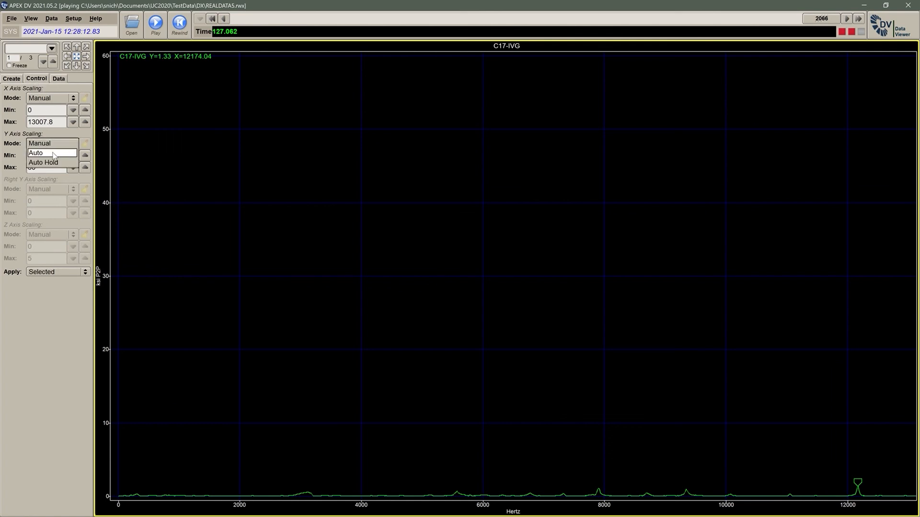
pyautogui.click(54, 154)
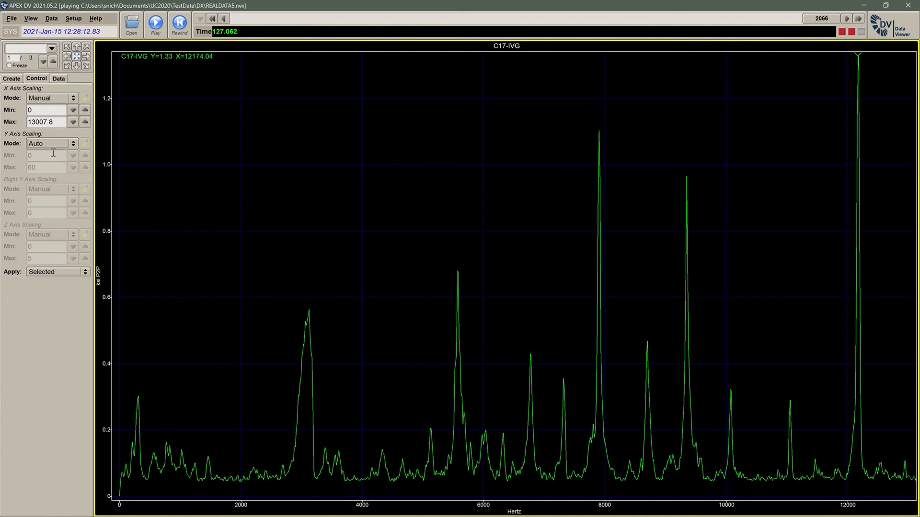
pyautogui.click(53, 143)
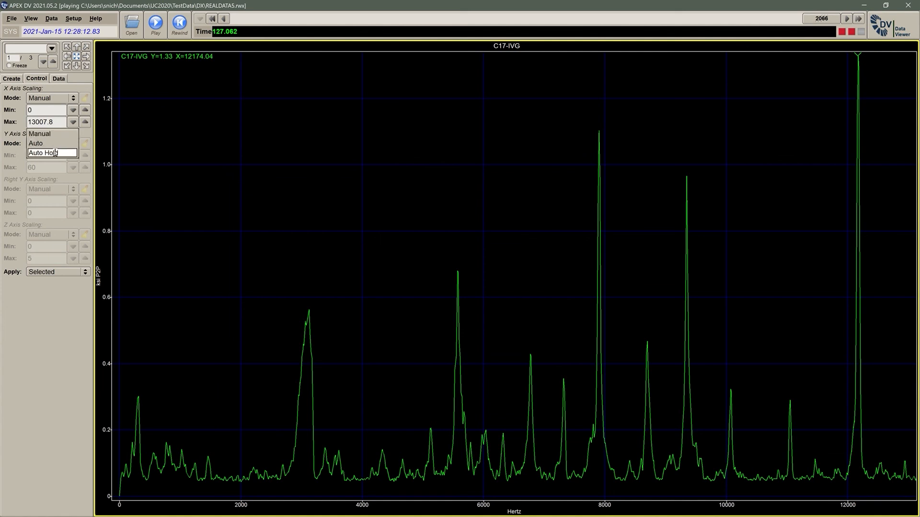
pyautogui.click(55, 152)
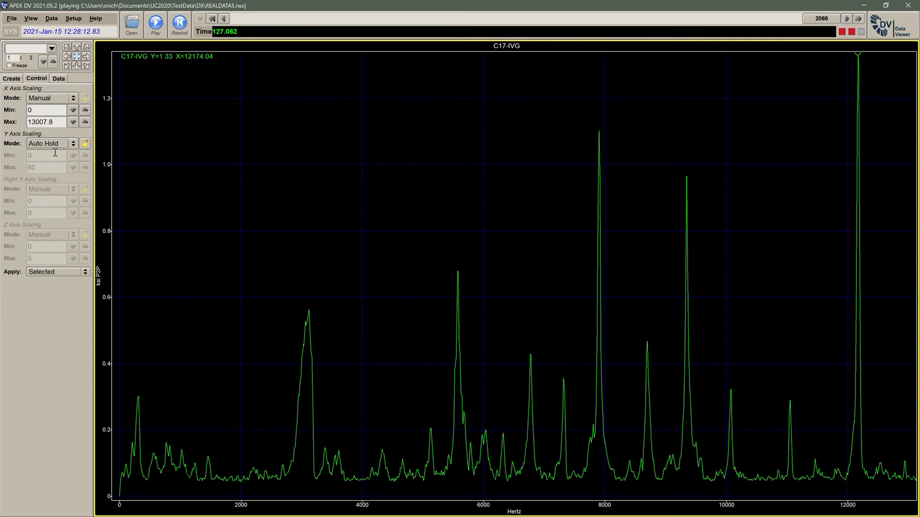
# - Set the Envelope plot's X axis maximum to 6000 after trying 600
pyautogui.moveTo(55, 122); pyautogui.dragTo(21, 122)
pyautogui.write('600')
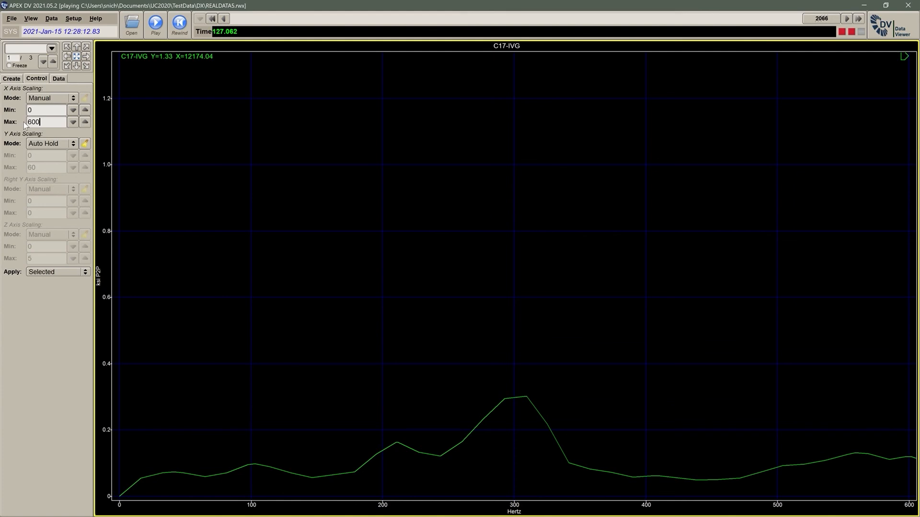
pyautogui.write('0')
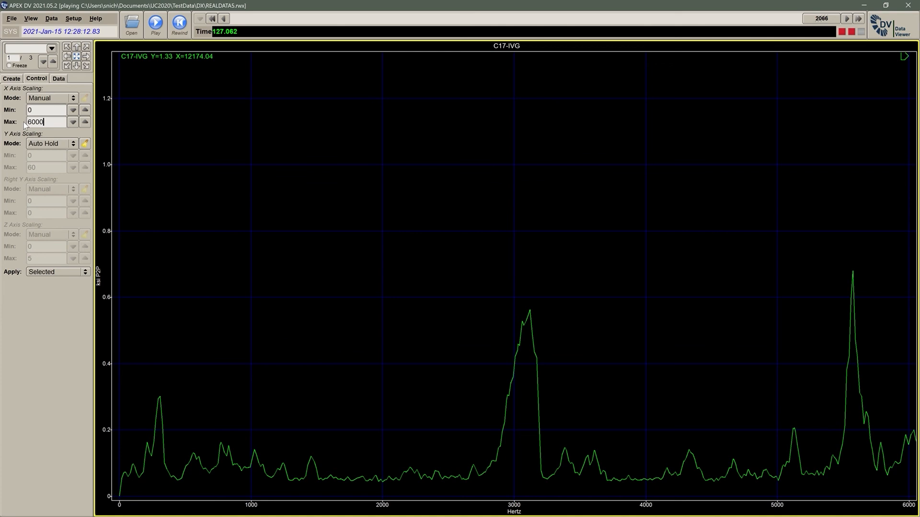
# - Read the cursor data of the Envelope peaks near 3,100 and 5,600 Hertz by marking both with Multi Mode on
pyautogui.click(59, 79)
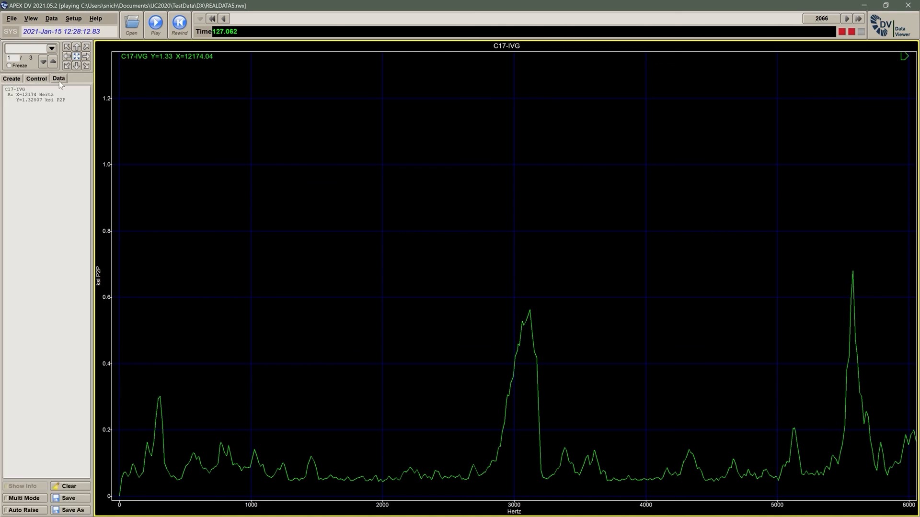
pyautogui.click(530, 309)
pyautogui.click(13, 499)
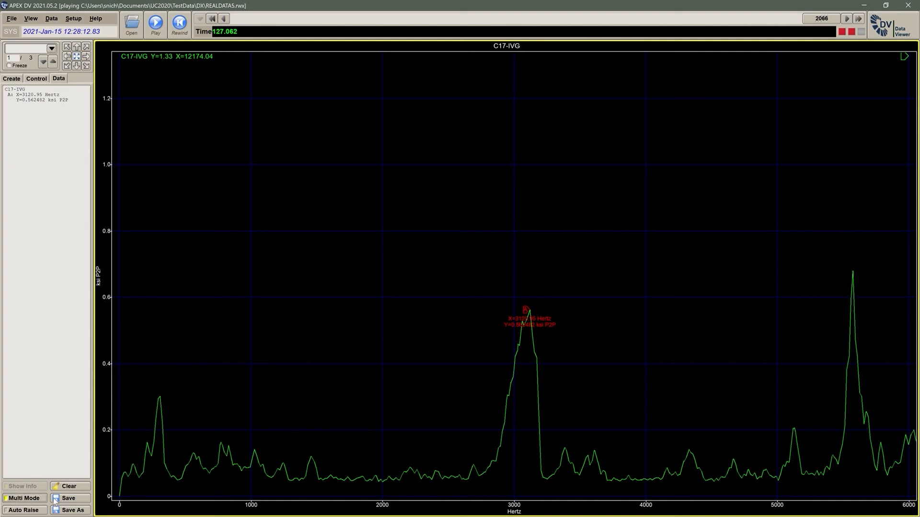
pyautogui.click(852, 273)
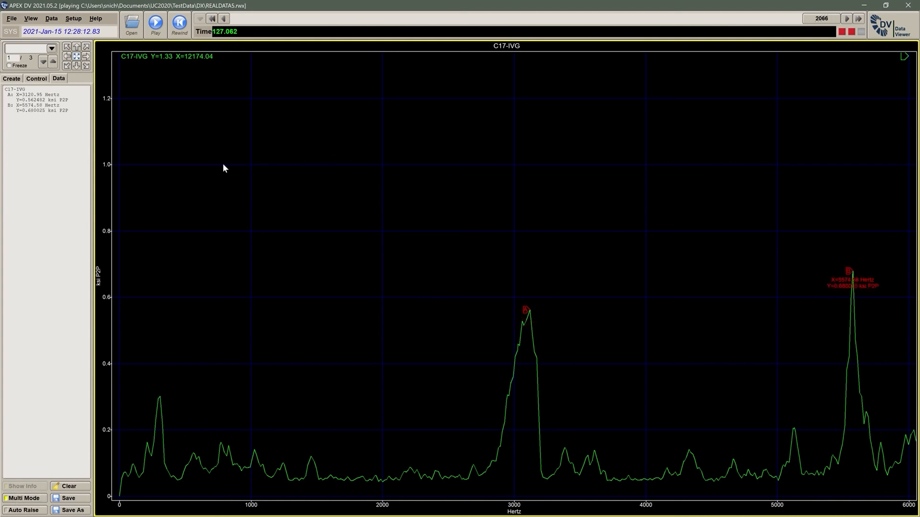
# - Clear the placed cursors with their listed readings and turn off Multi Mode
pyautogui.moveTo(6, 94); pyautogui.dragTo(78, 122)
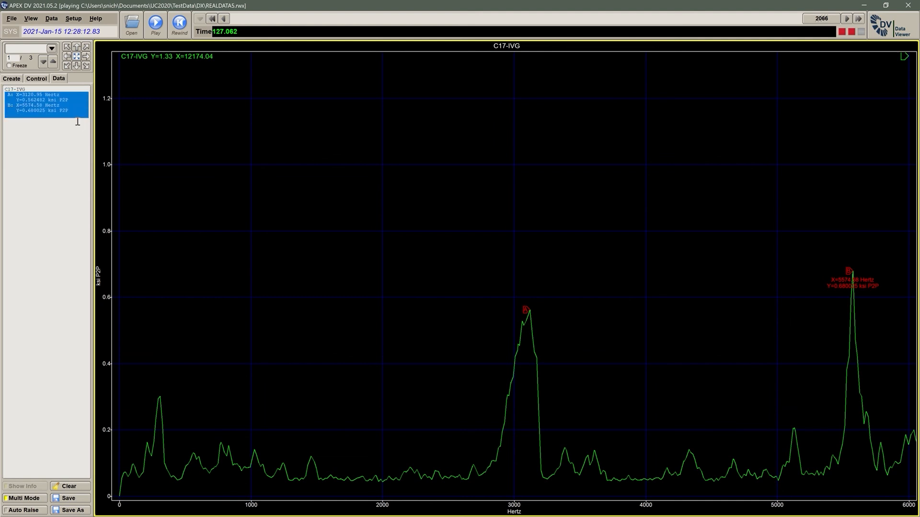
pyautogui.click(76, 204)
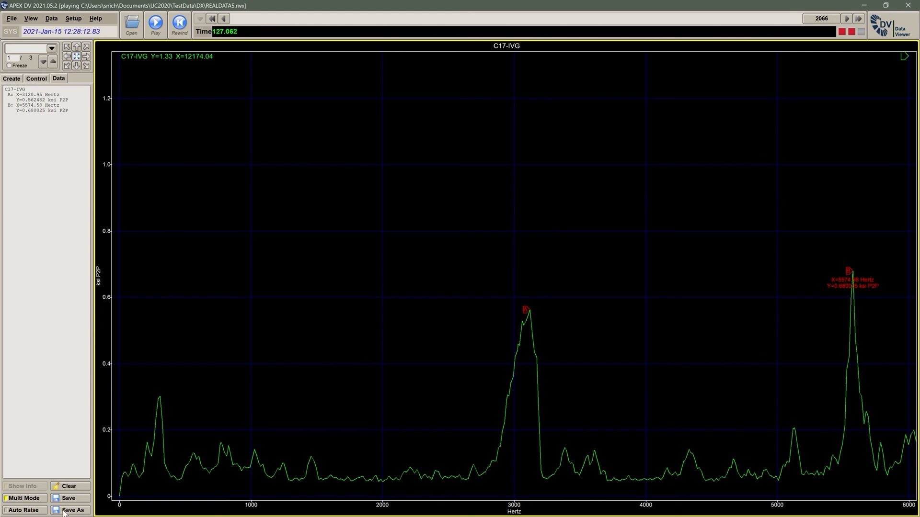
pyautogui.click(64, 487)
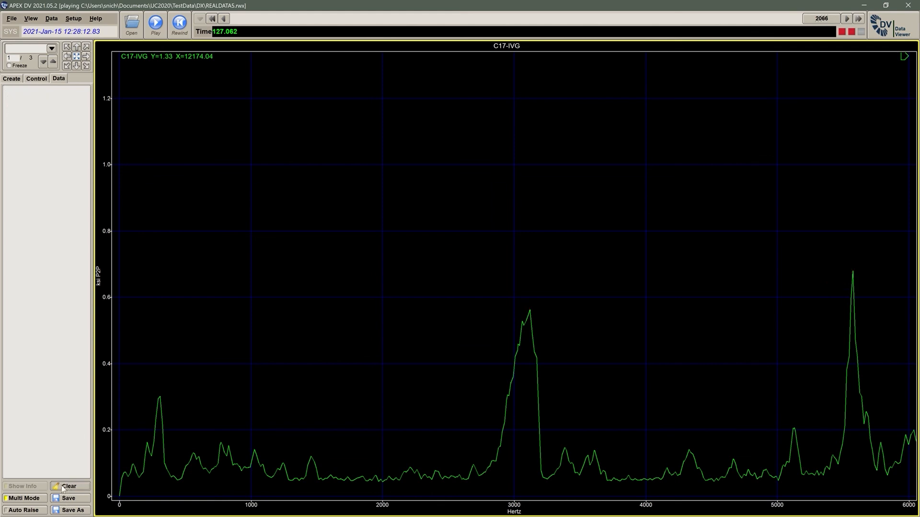
pyautogui.click(34, 498)
# - Review the plot setup of the C17-IVG Campbell plot on page 2, and apply Circles as its display mode
pyautogui.click(53, 62)
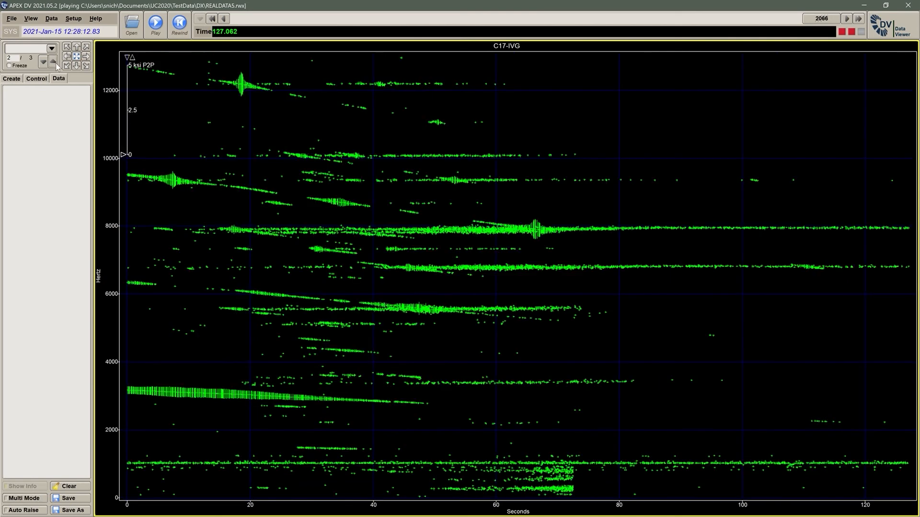
pyautogui.rightClick(537, 259)
pyautogui.click(536, 256)
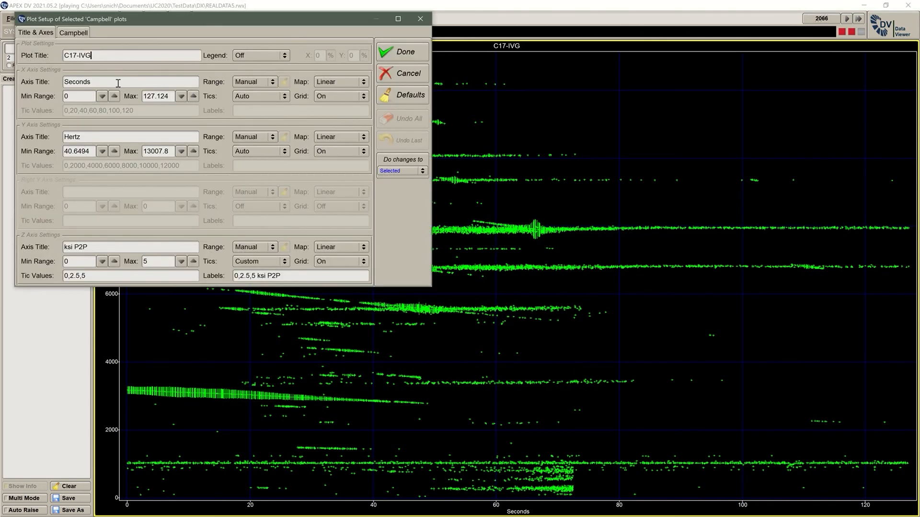
pyautogui.click(93, 97)
pyautogui.click(85, 245)
pyautogui.click(76, 35)
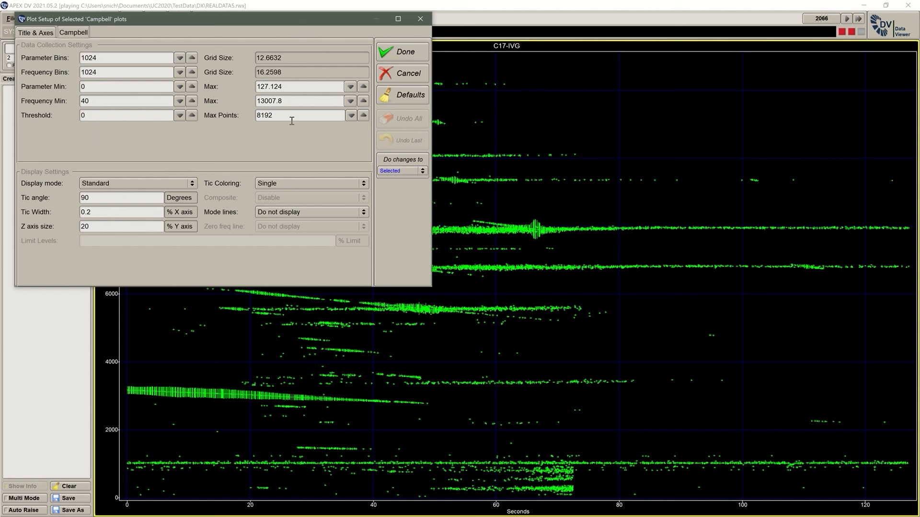
pyautogui.click(117, 181)
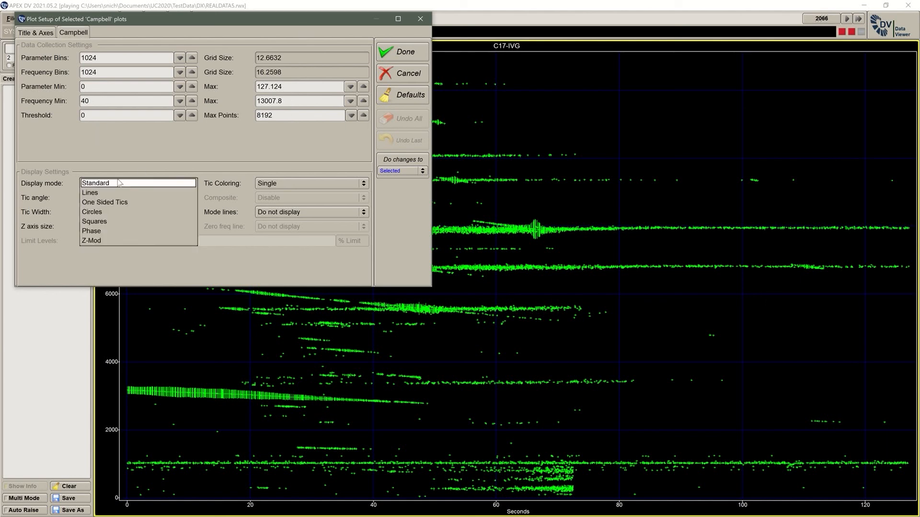
pyautogui.click(123, 213)
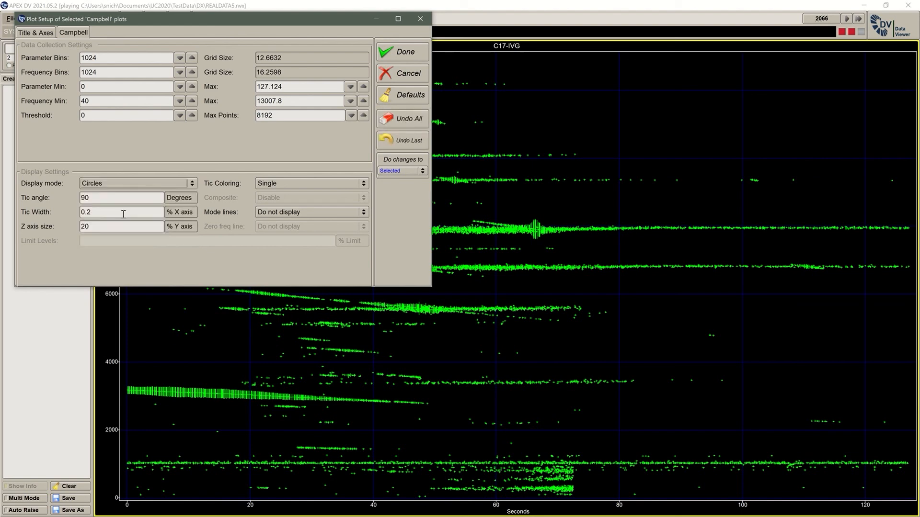
pyautogui.click(398, 57)
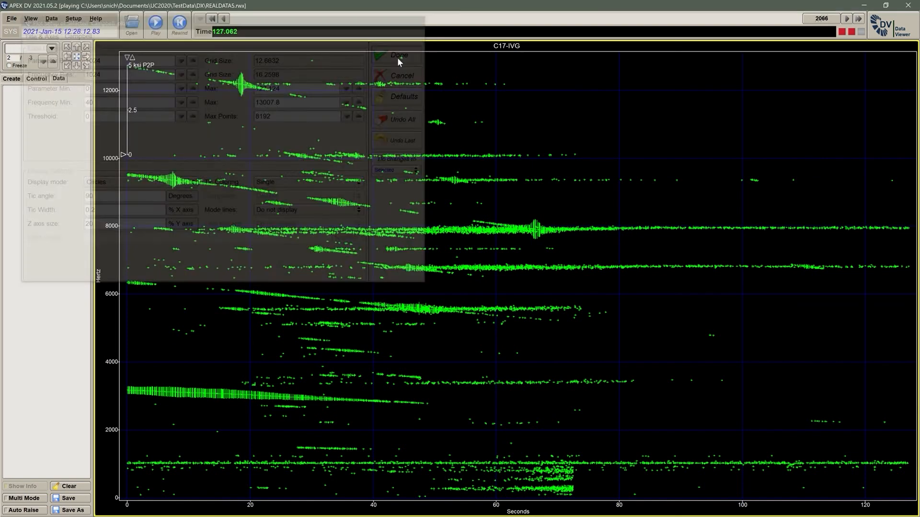
# - Import the limit setup REALDATA_4_5_limits.csv and replay the recorded data to plot page 1 against the mode limits
pyautogui.click(163, 33)
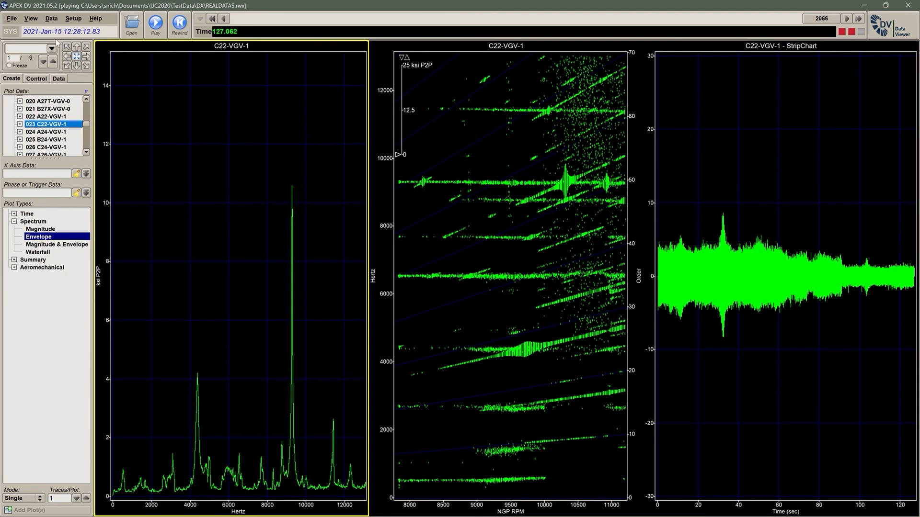
pyautogui.click(11, 19)
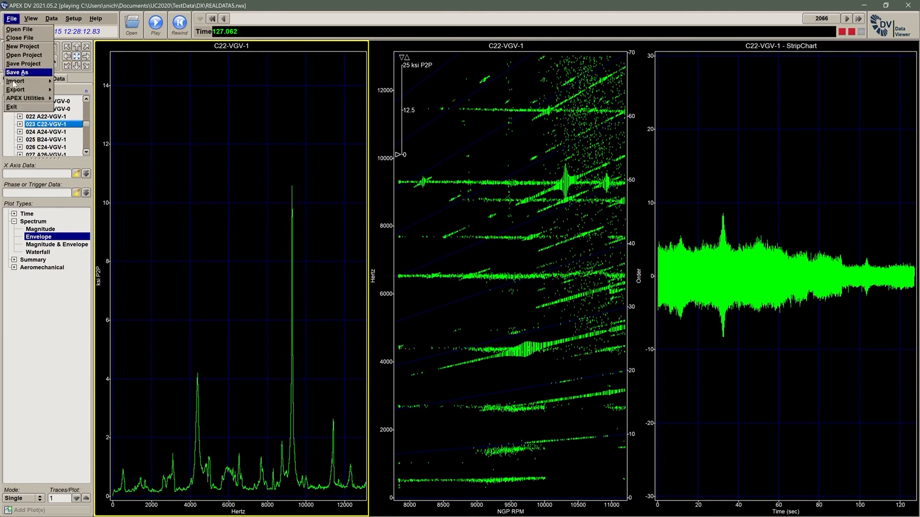
pyautogui.moveTo(14, 84)
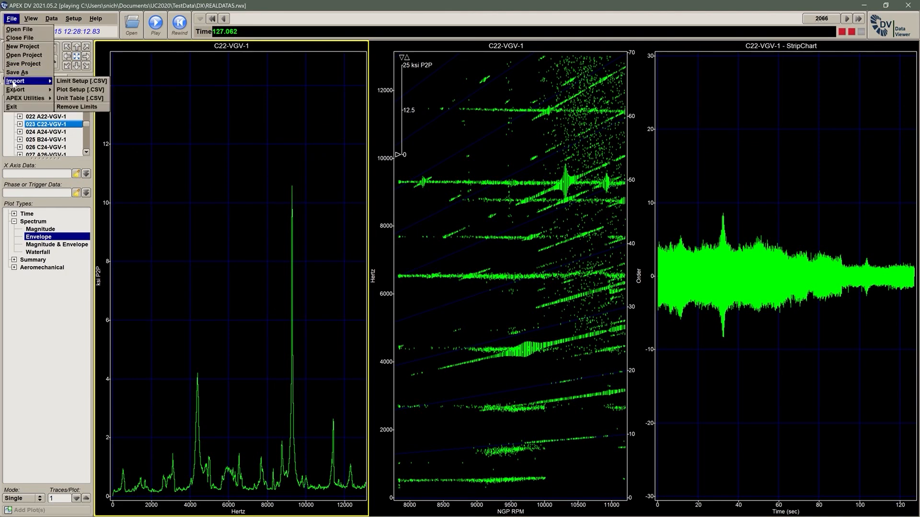
pyautogui.click(83, 82)
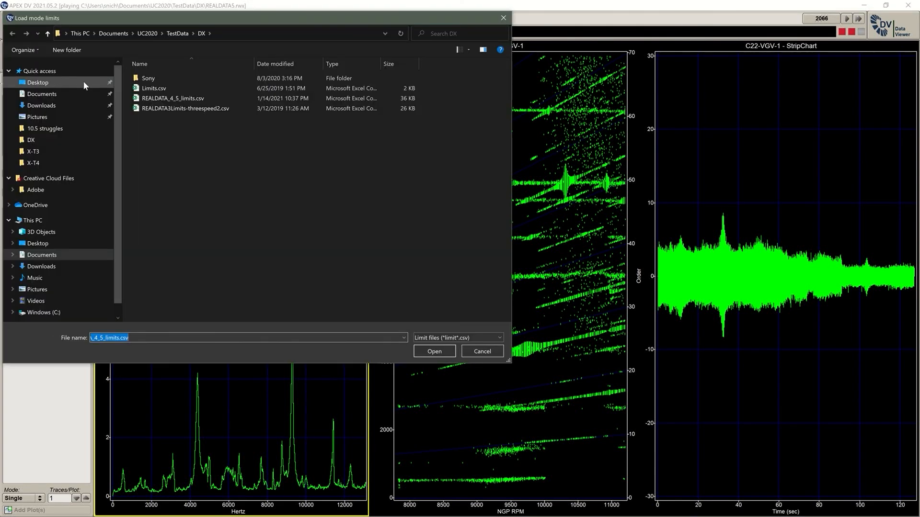
pyautogui.doubleClick(151, 99)
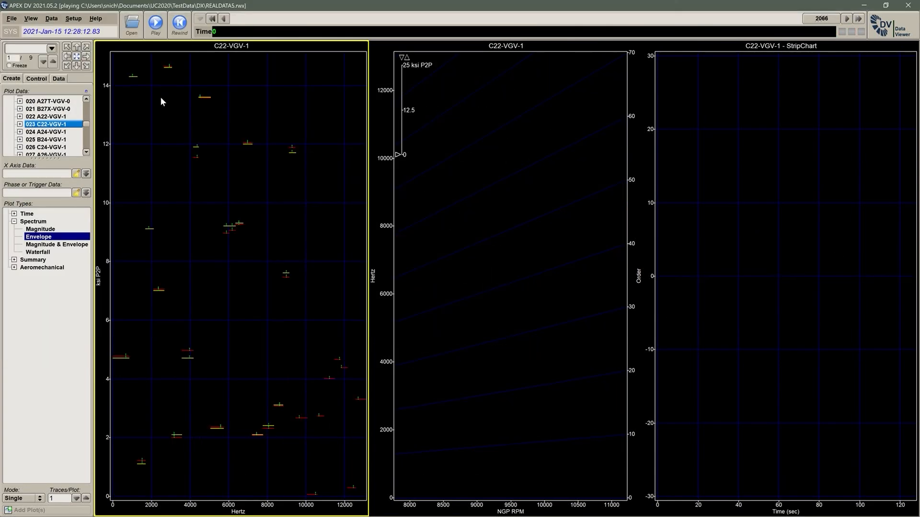
pyautogui.click(156, 23)
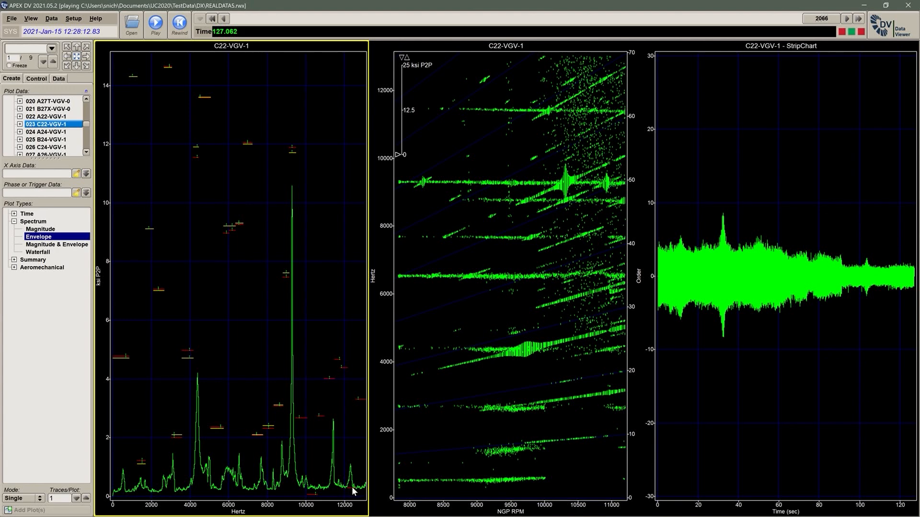
# - Set the tic coloring of the C22-VGV-1 Campbell plot on page 1 to % Limit
pyautogui.click(479, 225)
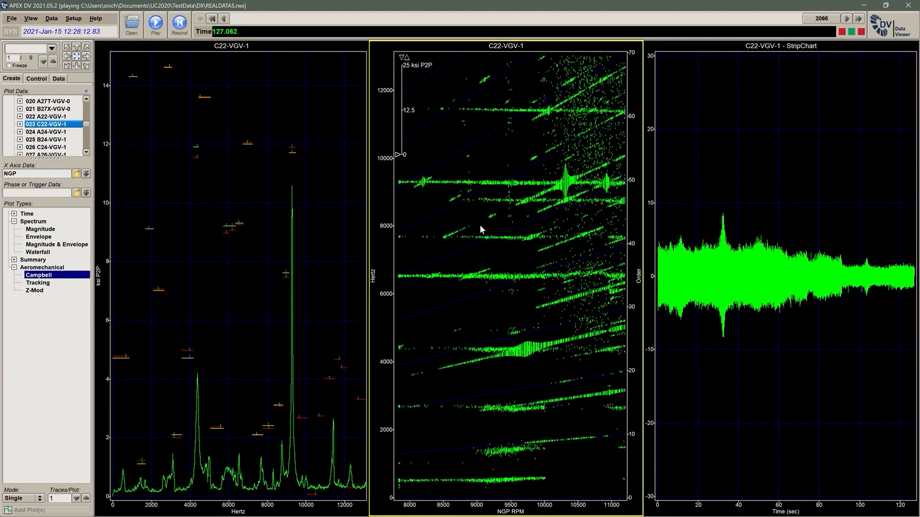
pyautogui.rightClick(479, 225)
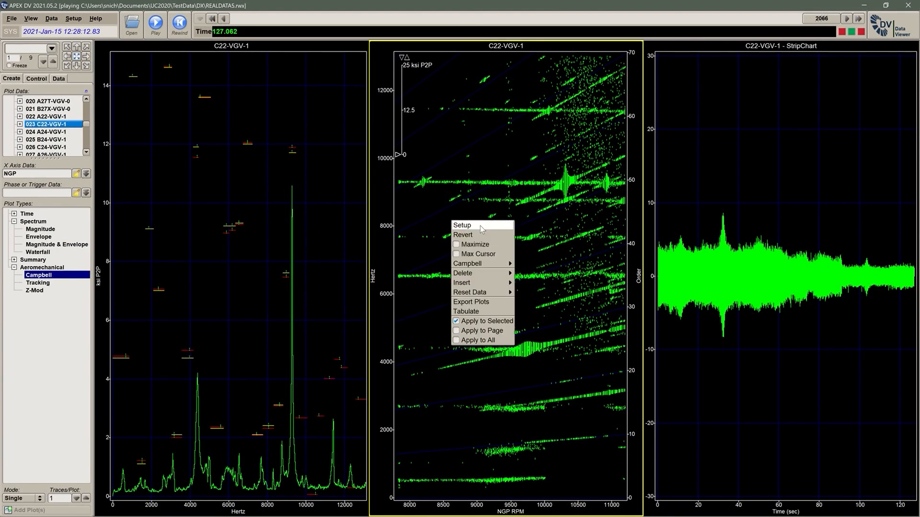
pyautogui.click(480, 226)
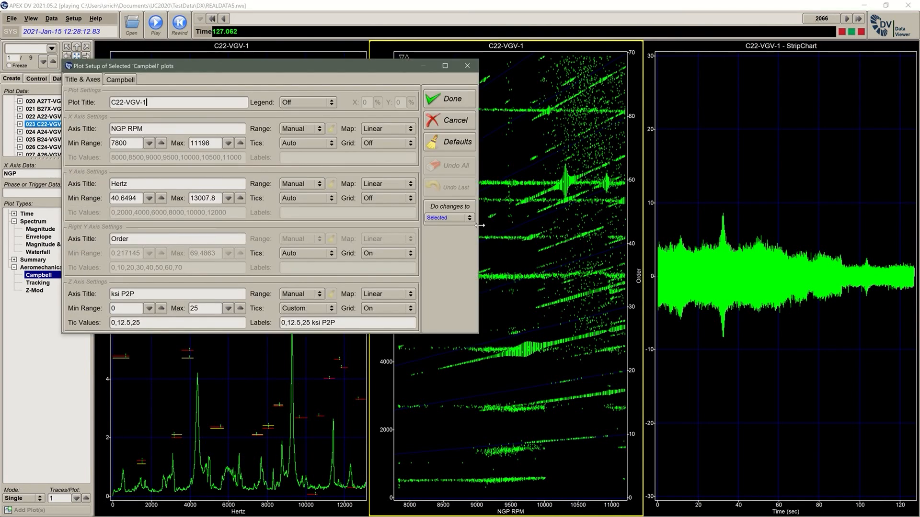
pyautogui.click(130, 81)
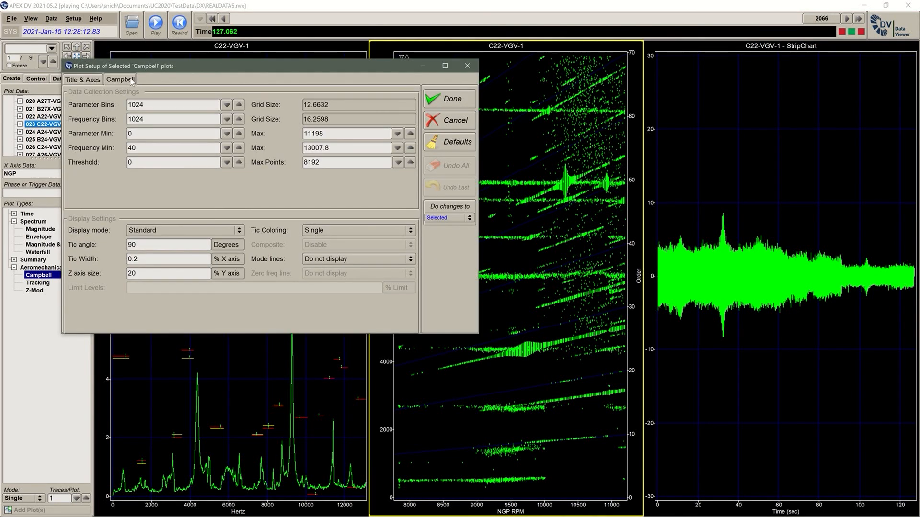
pyautogui.click(329, 229)
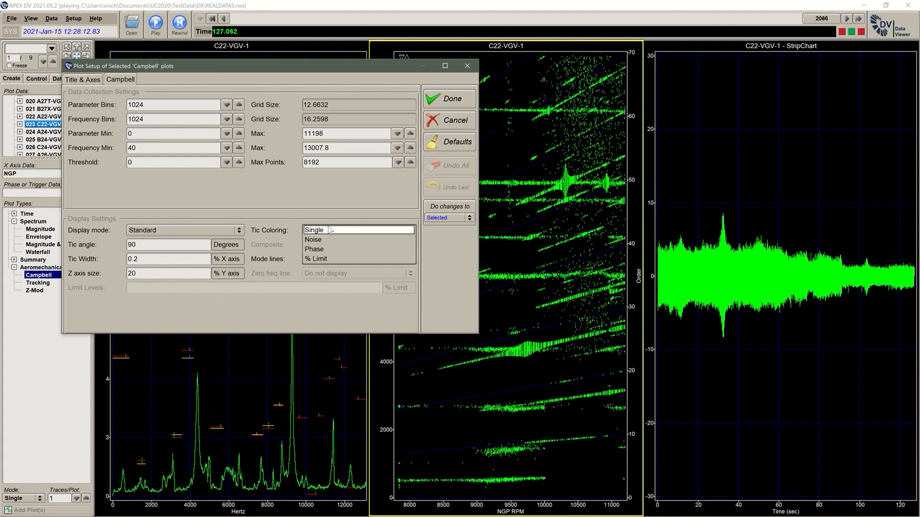
pyautogui.click(334, 259)
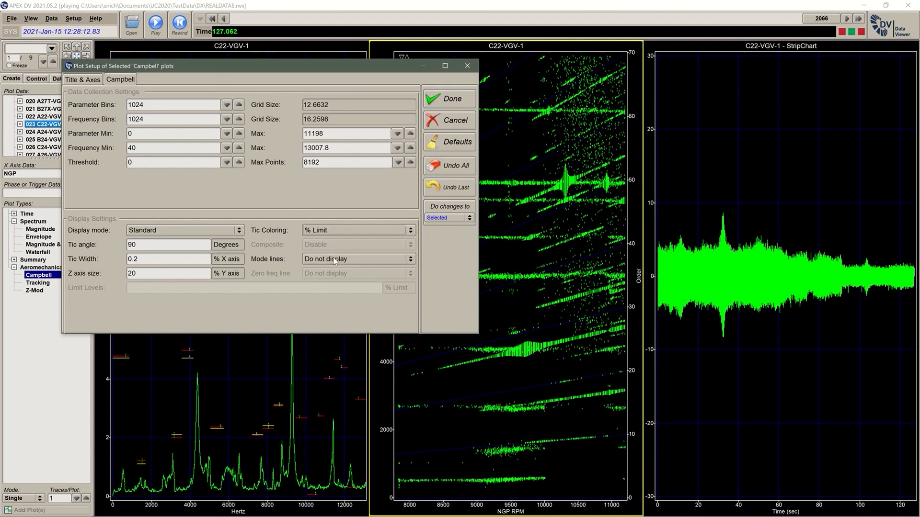
pyautogui.click(441, 97)
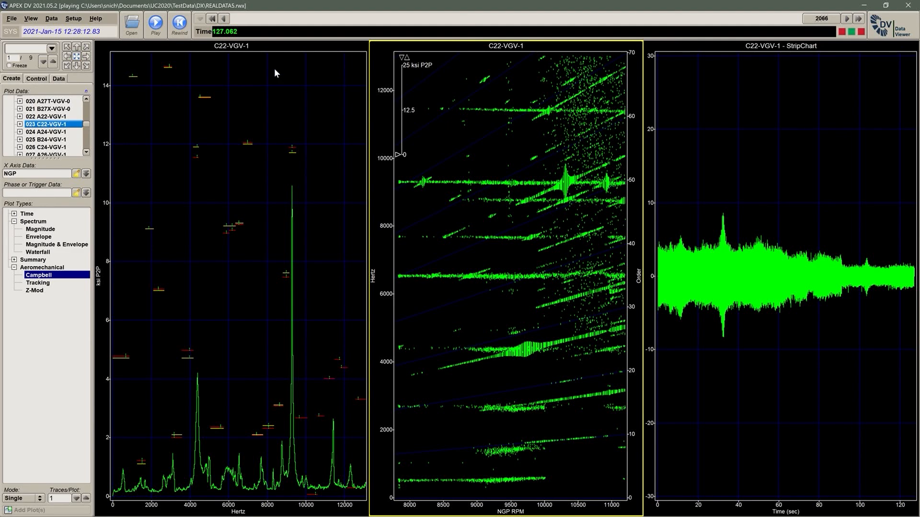
# - Replay the data and zoom the C22-VGV-1 Campbell plot in on the response near 10,300 RPM and 9,250 Hertz
pyautogui.click(155, 24)
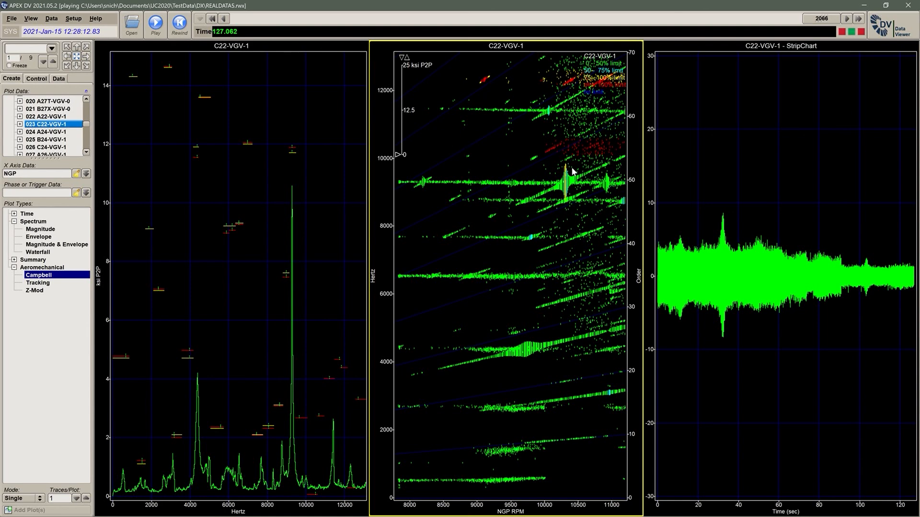
pyautogui.moveTo(550, 160); pyautogui.dragTo(580, 201)
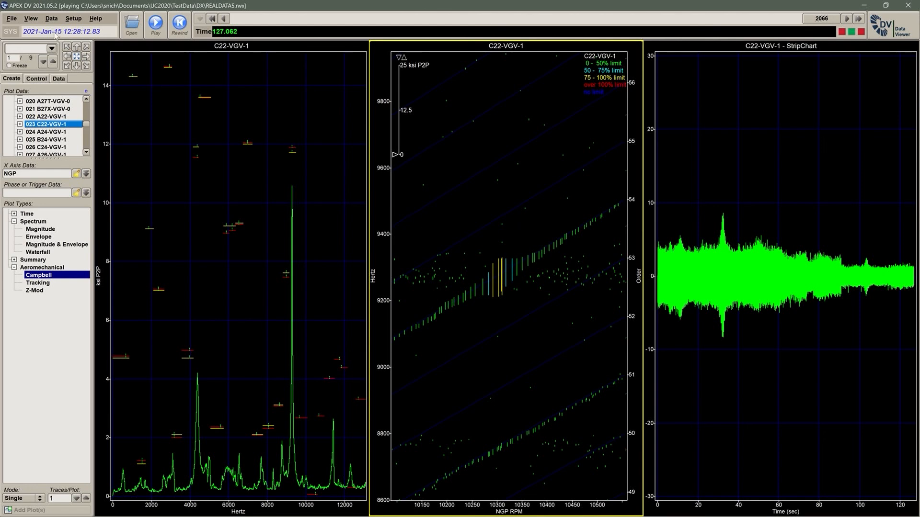
pyautogui.click(14, 19)
pyautogui.moveTo(28, 85)
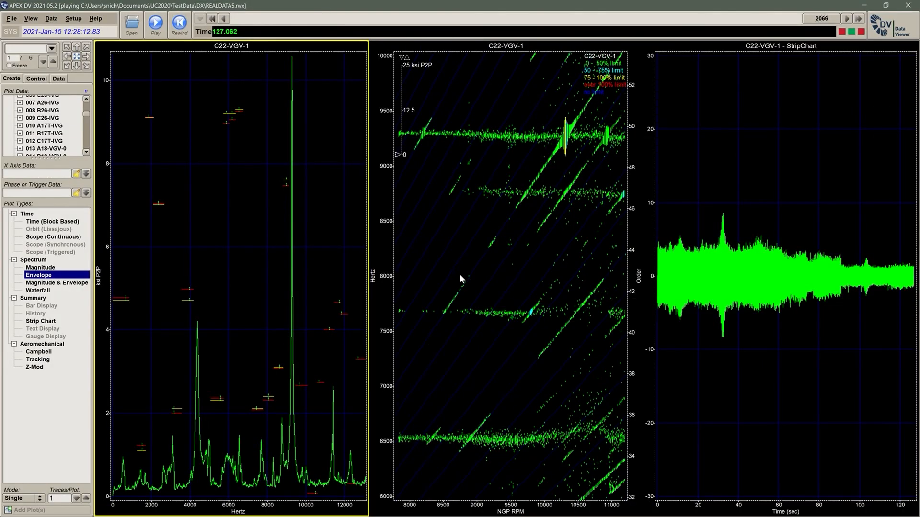
# - Look through the project's plot pages from page 2 to page 6
pyautogui.click(52, 62)
pyautogui.click(53, 62)
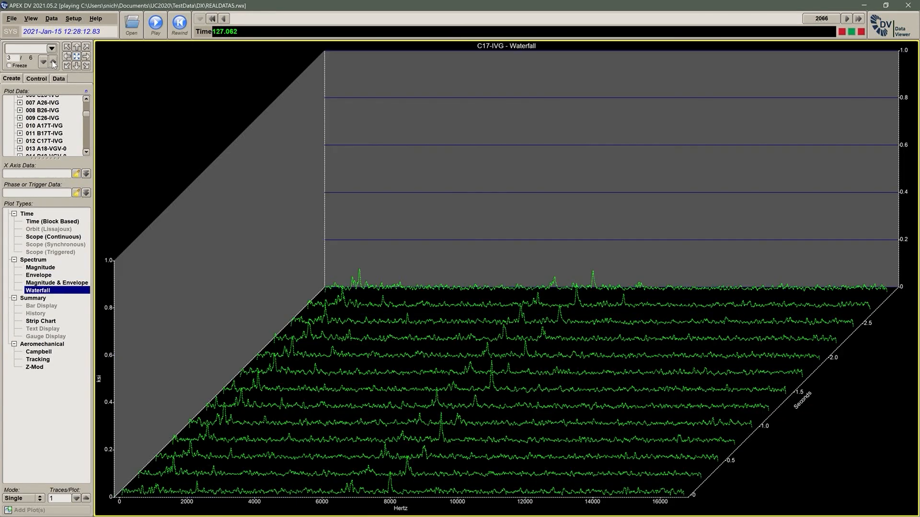
pyautogui.click(52, 62)
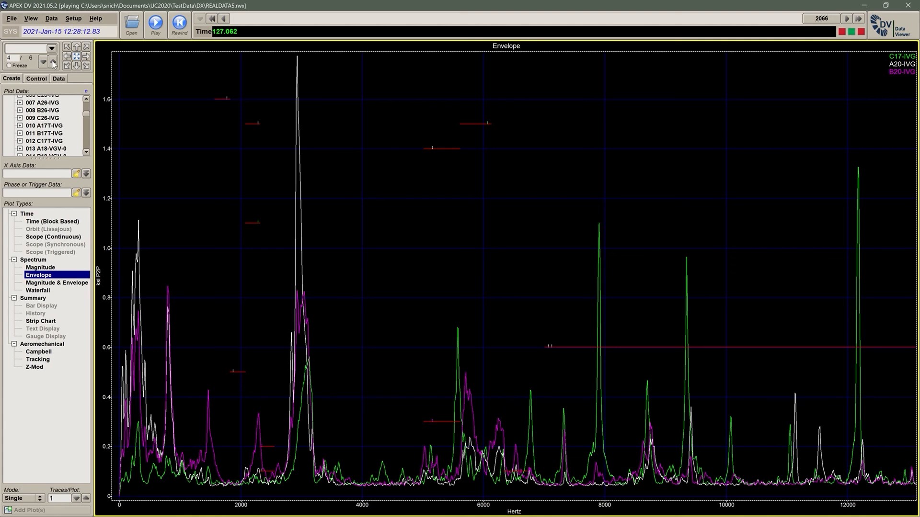
pyautogui.click(52, 61)
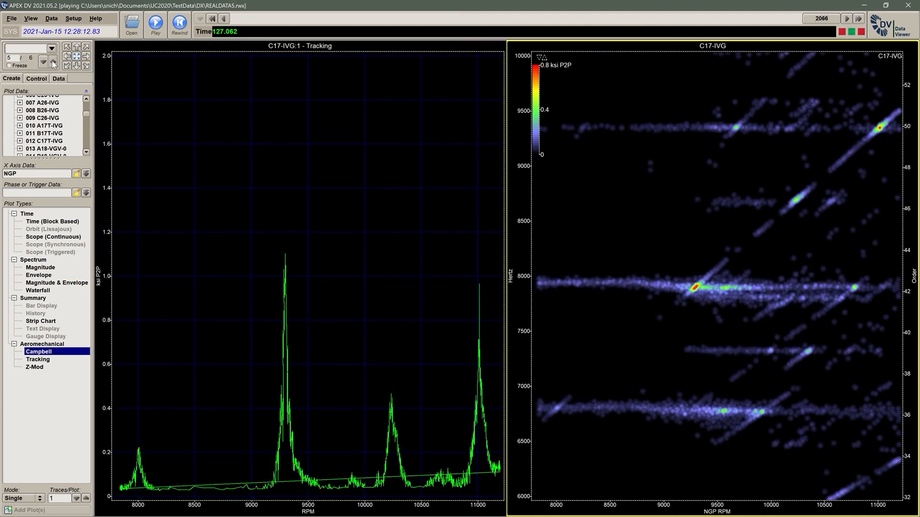
pyautogui.click(53, 61)
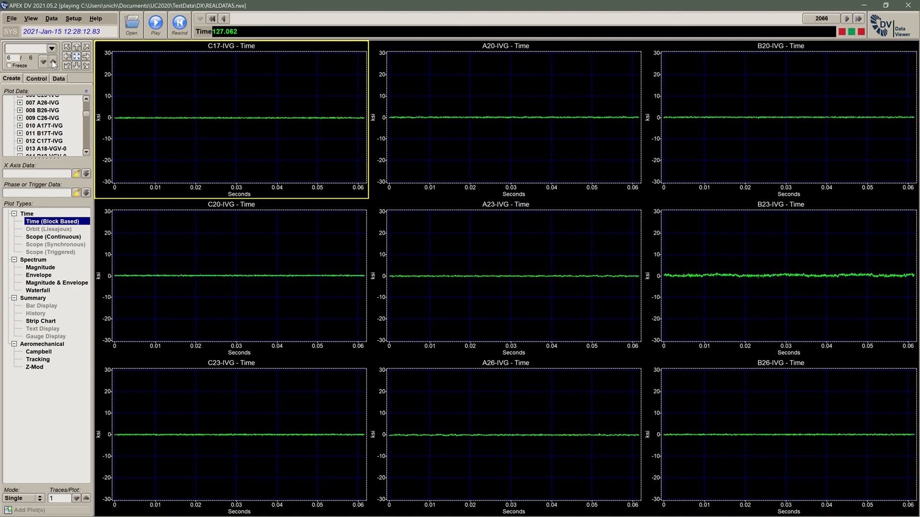
# - Export the plot setup as plotsetup1.csv in the REALDATA folder under Documents
pyautogui.click(12, 19)
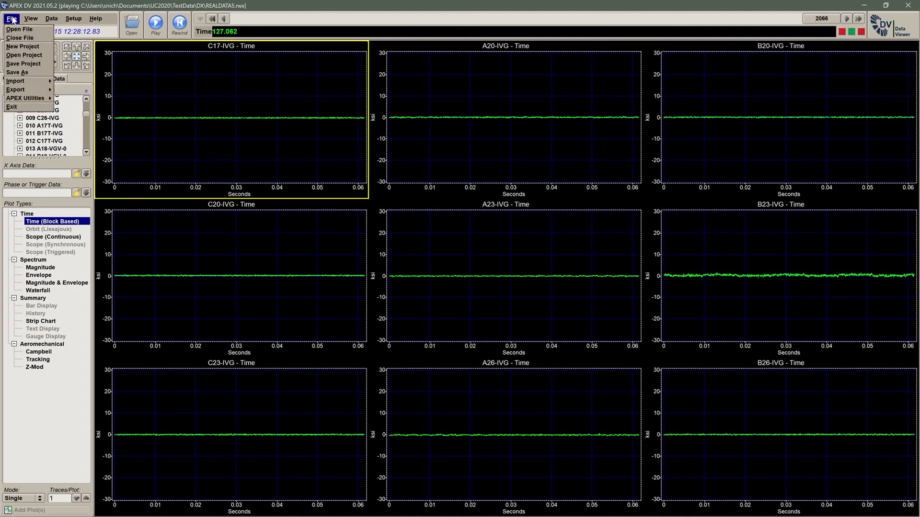
pyautogui.moveTo(19, 94)
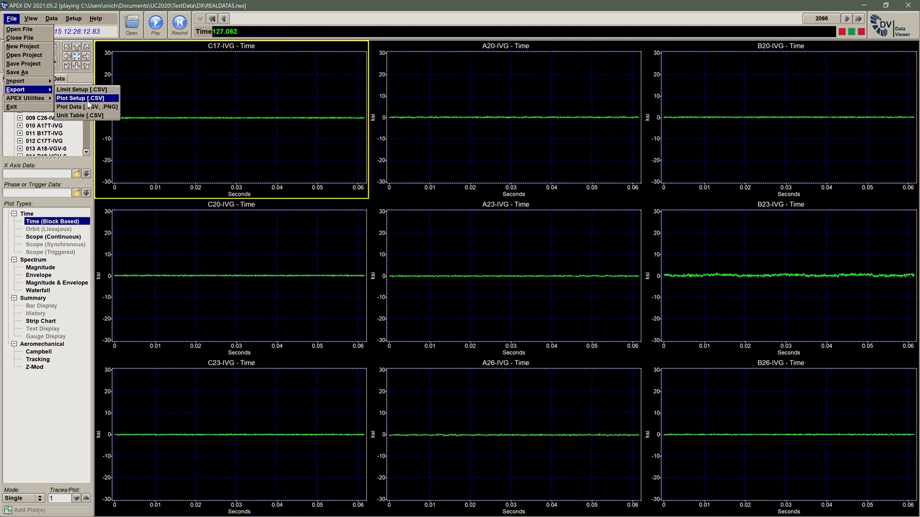
pyautogui.click(88, 100)
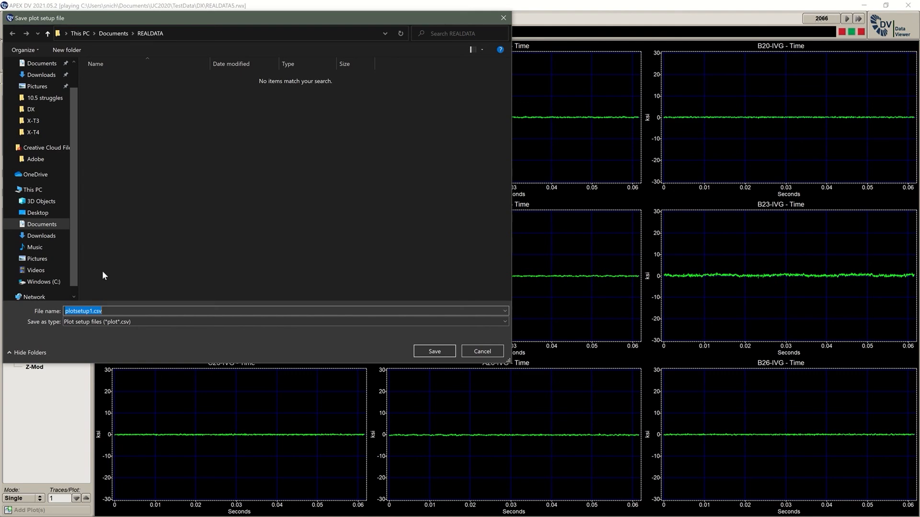
pyautogui.click(434, 351)
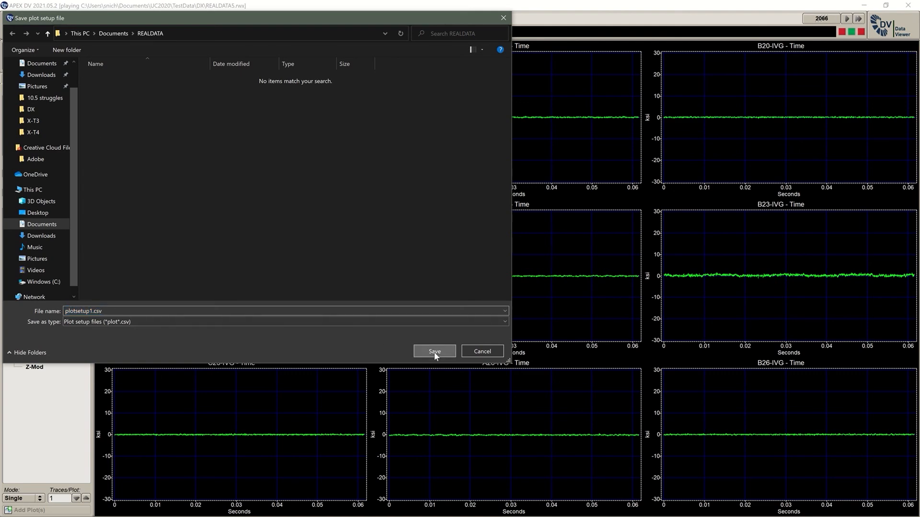
pyautogui.click(433, 353)
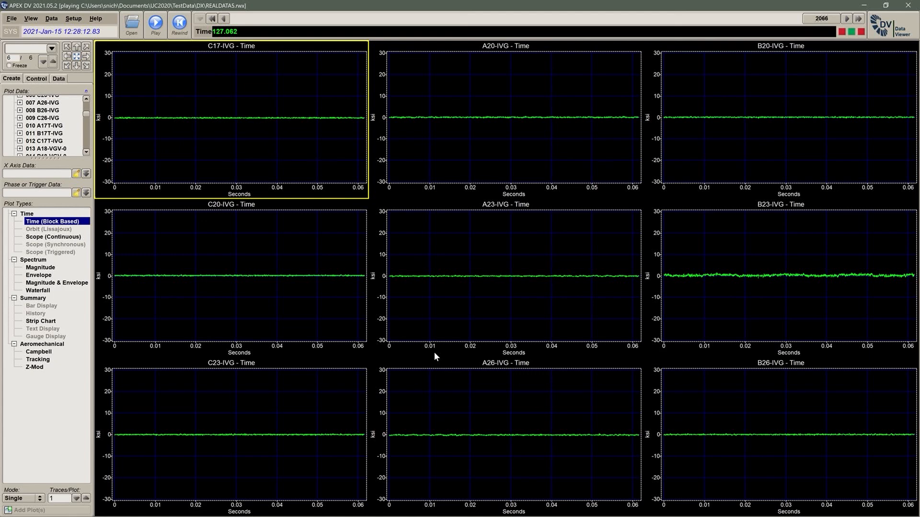
# - Delete all plots from every page of the project
pyautogui.rightClick(239, 145)
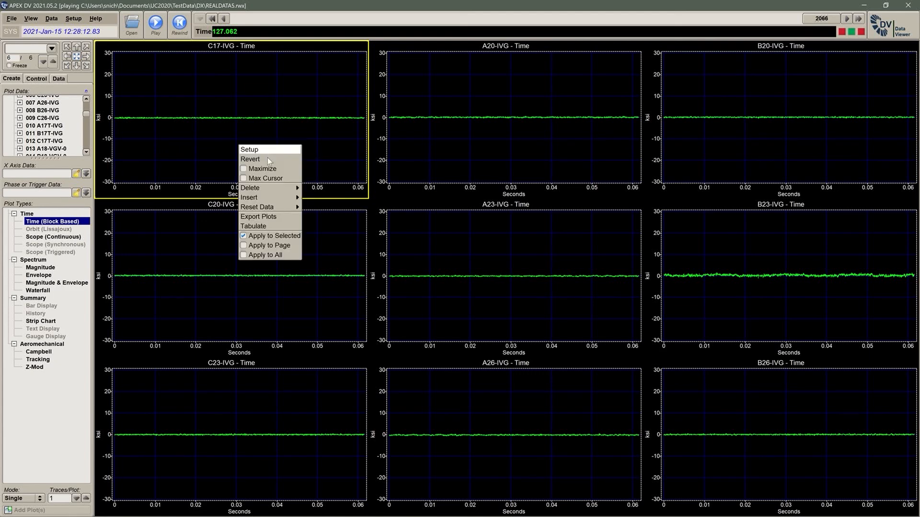
pyautogui.moveTo(273, 190)
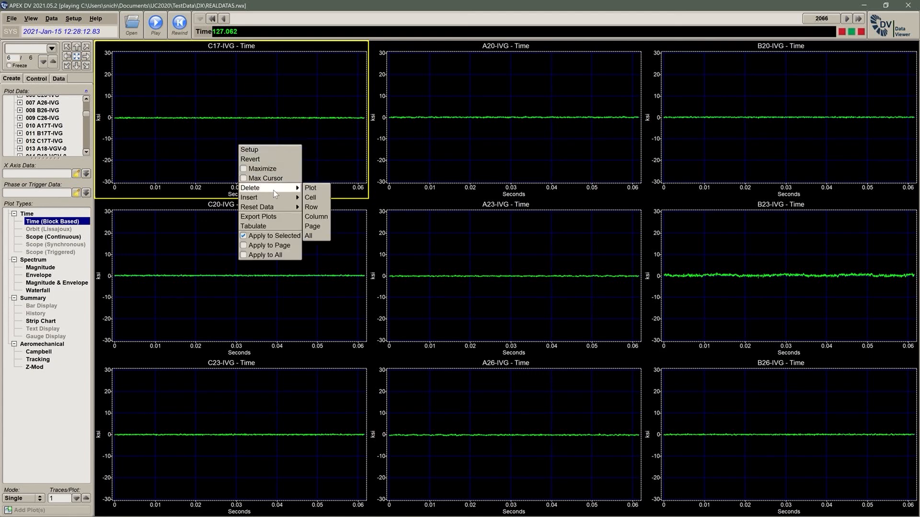
pyautogui.click(319, 238)
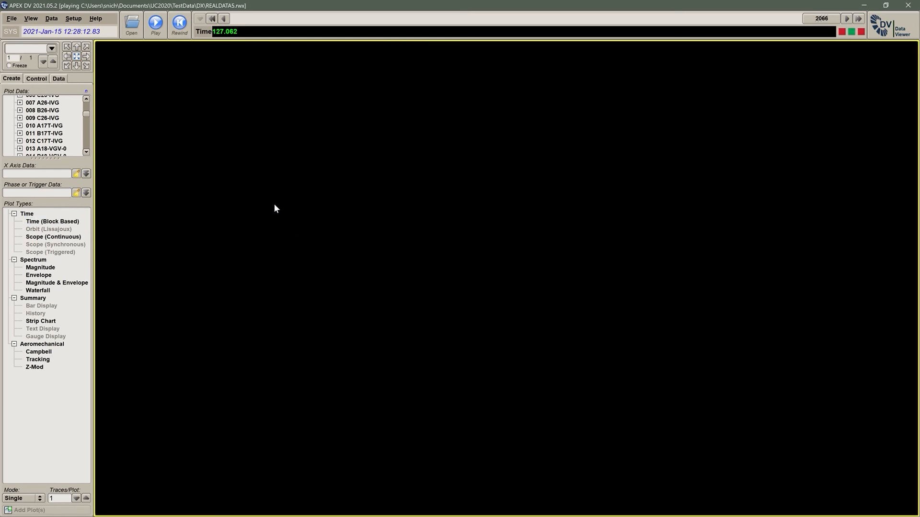
# - Import the plot setup from plotsetup1.csv and replay the recorded data to fill the plots
pyautogui.click(10, 18)
pyautogui.moveTo(13, 82)
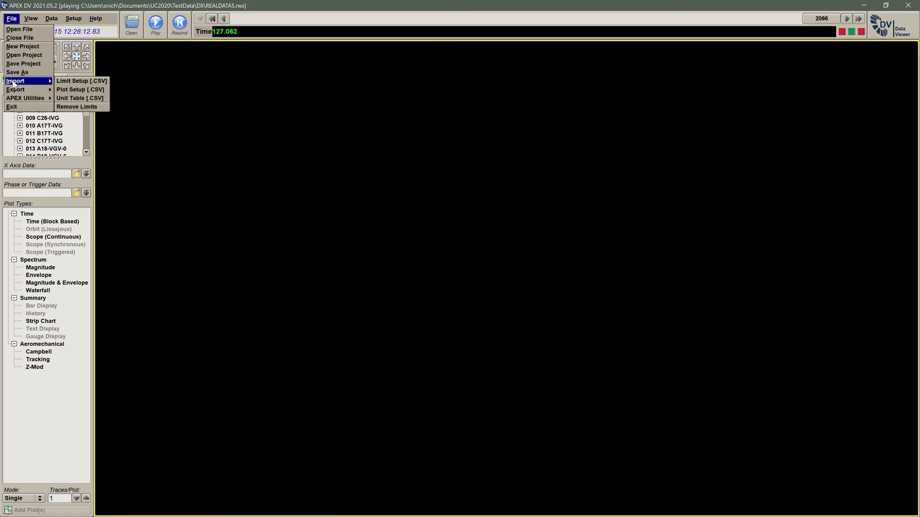
pyautogui.click(80, 90)
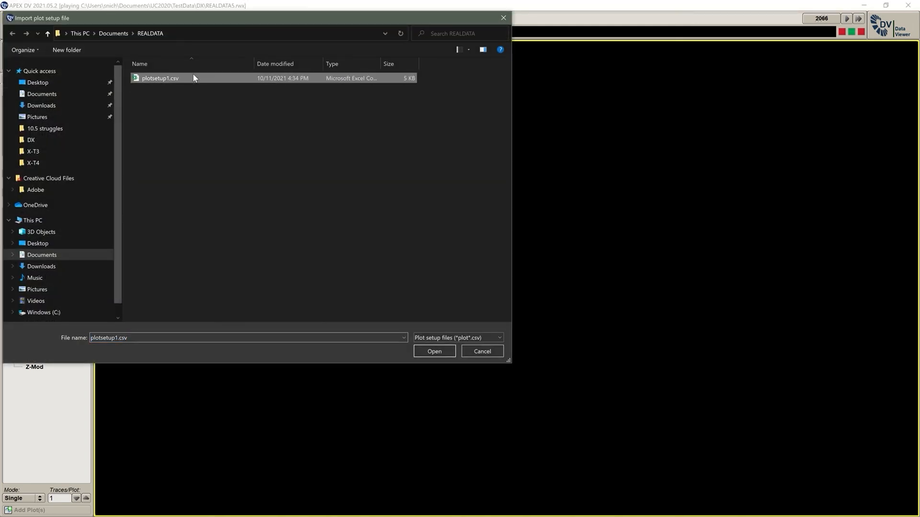
pyautogui.doubleClick(193, 75)
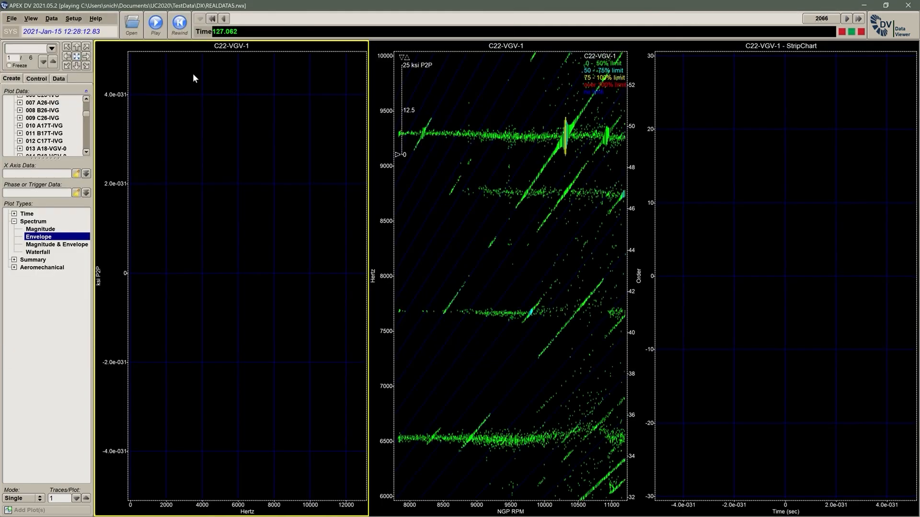
pyautogui.click(159, 30)
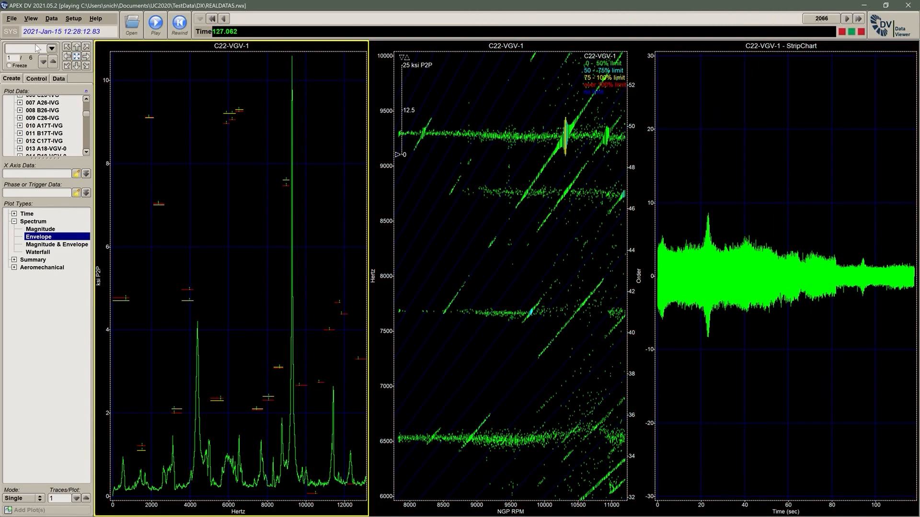
# - Check the plots of the imported setup page by page, from page 2 to page 6
pyautogui.click(54, 65)
pyautogui.click(54, 65)
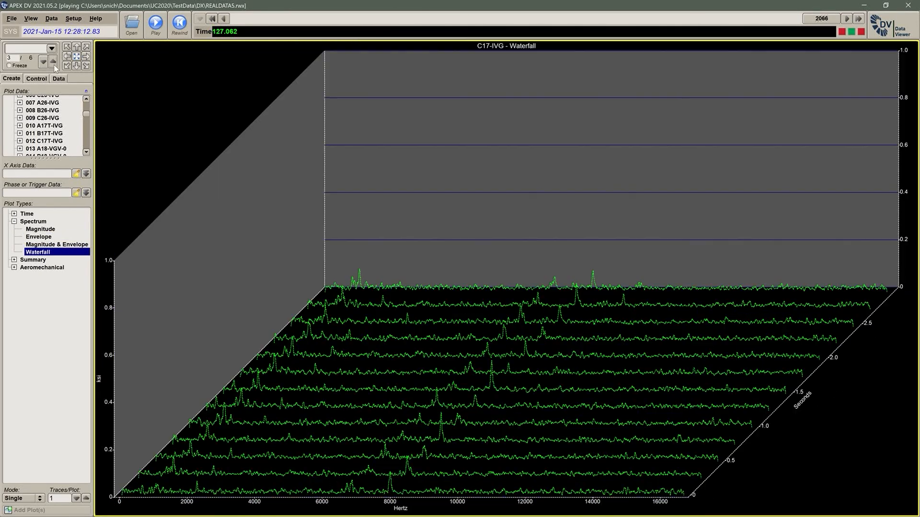
pyautogui.click(53, 65)
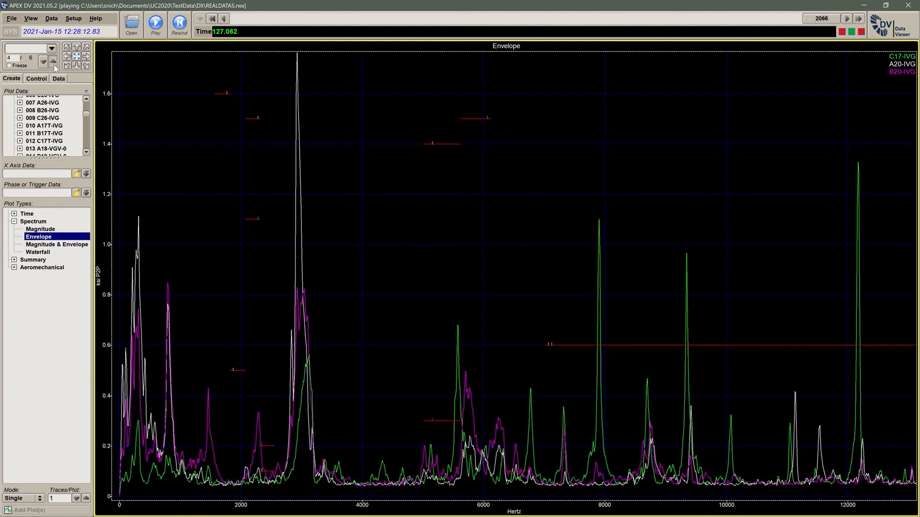
pyautogui.click(54, 65)
pyautogui.click(54, 65)
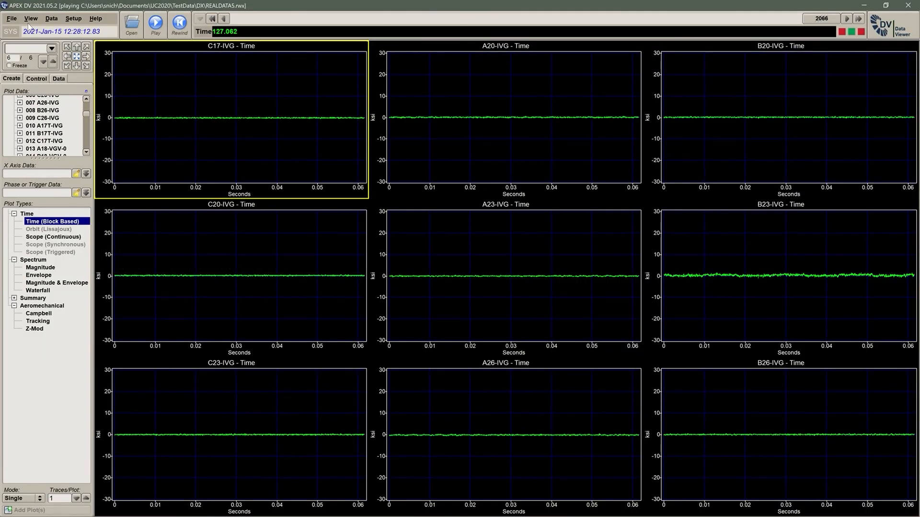
pyautogui.click(21, 19)
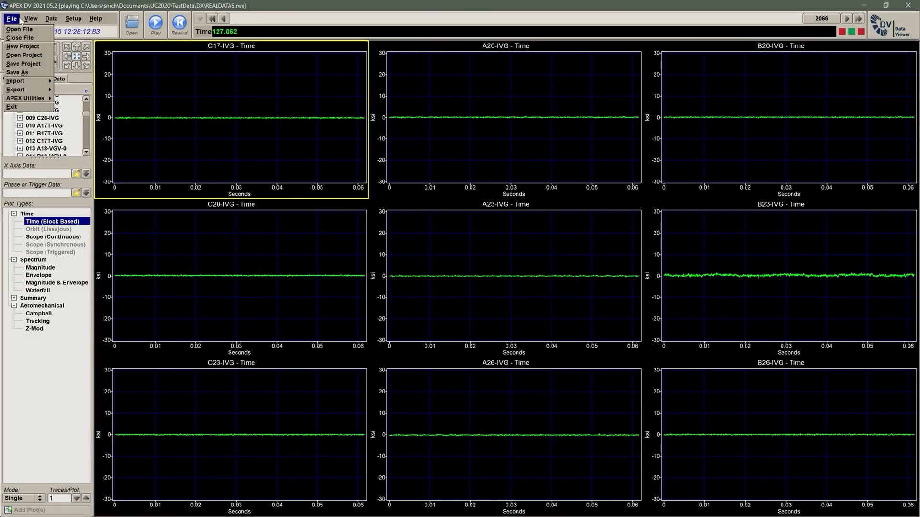
pyautogui.moveTo(19, 90)
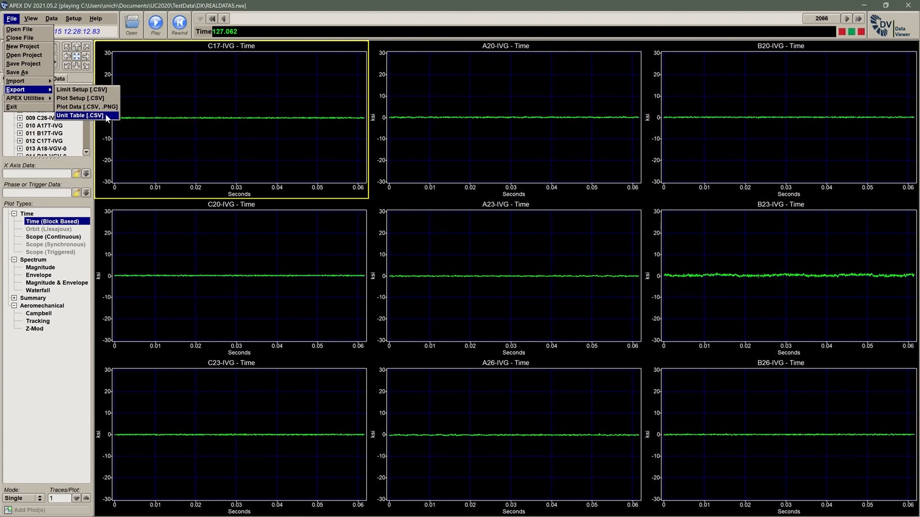
pyautogui.moveTo(41, 102)
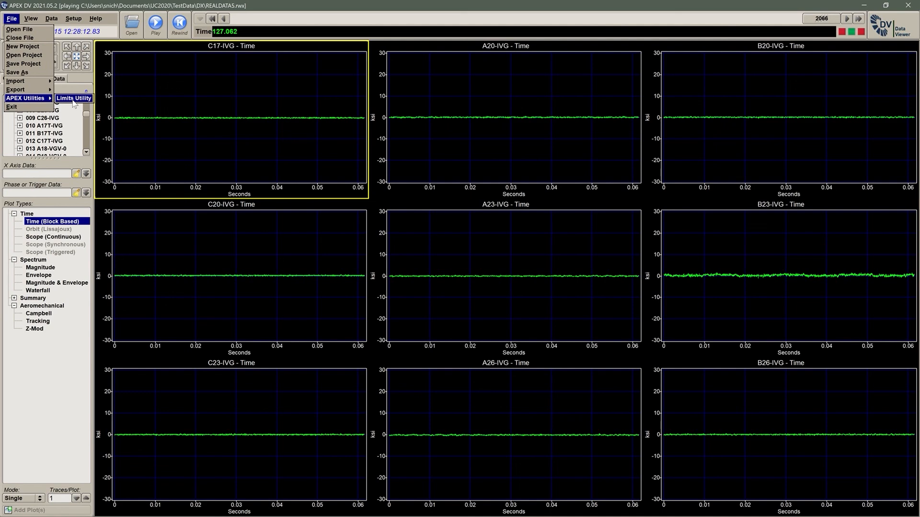
# - Open Screen 2 as an additional plot window and add a spectrum Envelope plot of channel C17-IVG to it
pyautogui.moveTo(34, 18)
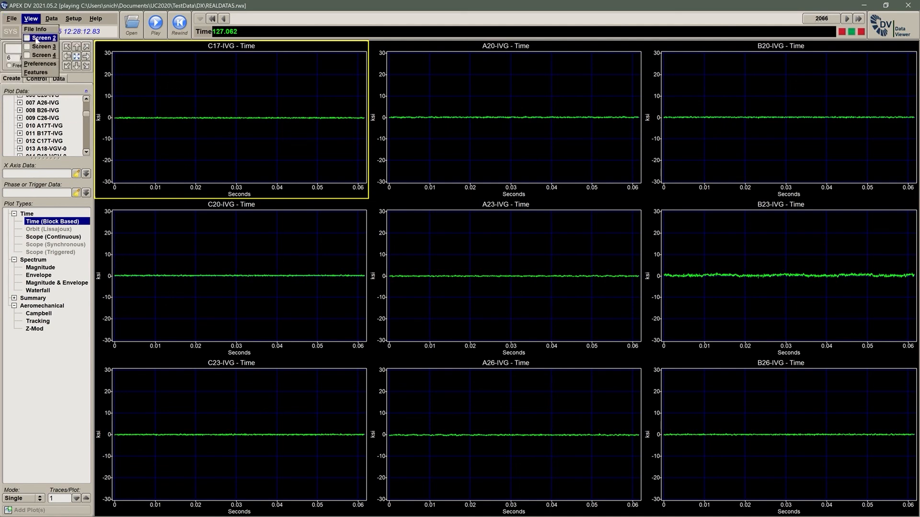
pyautogui.click(37, 38)
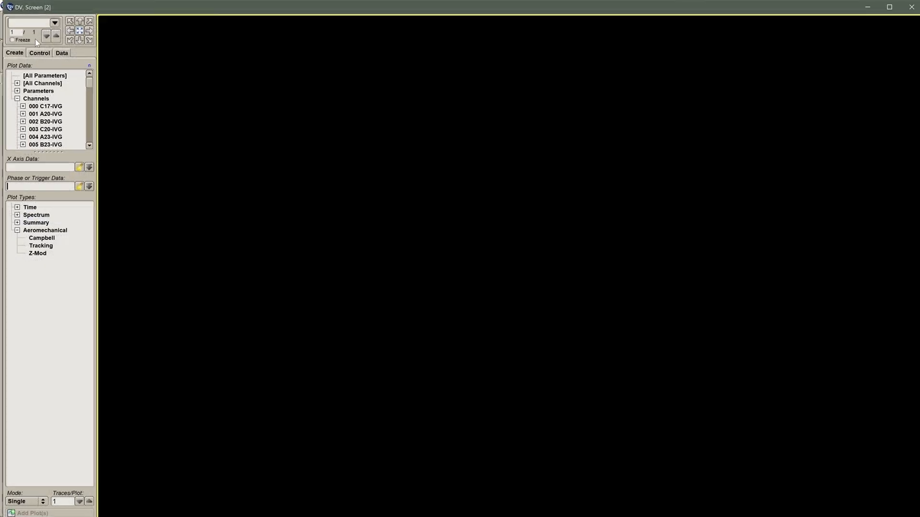
pyautogui.click(44, 107)
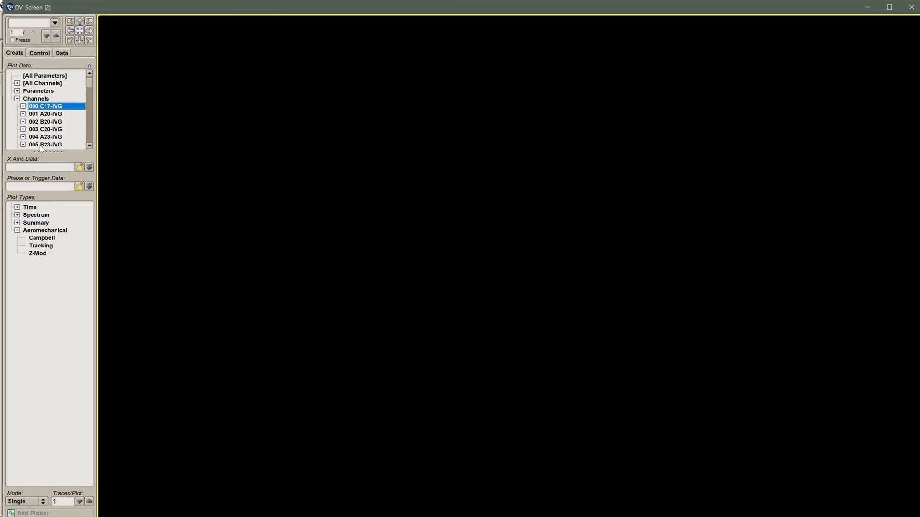
pyautogui.click(17, 222)
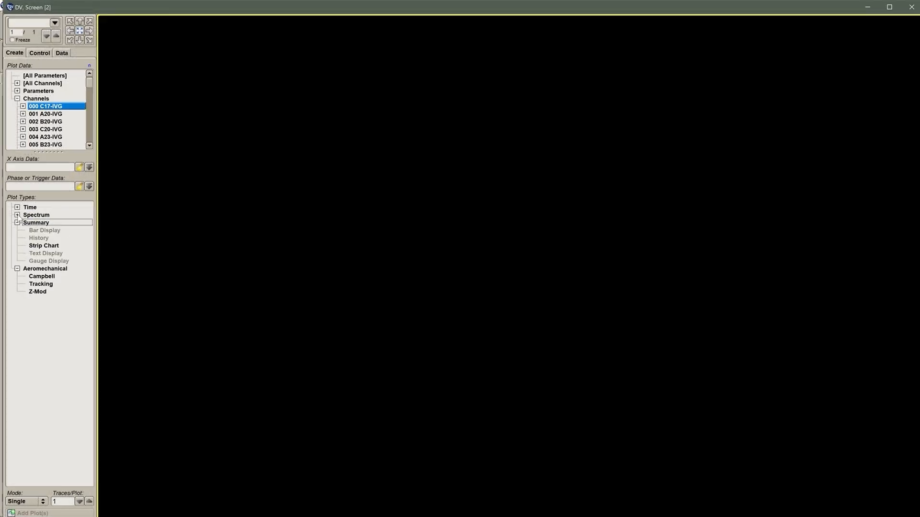
pyautogui.click(17, 215)
pyautogui.click(39, 231)
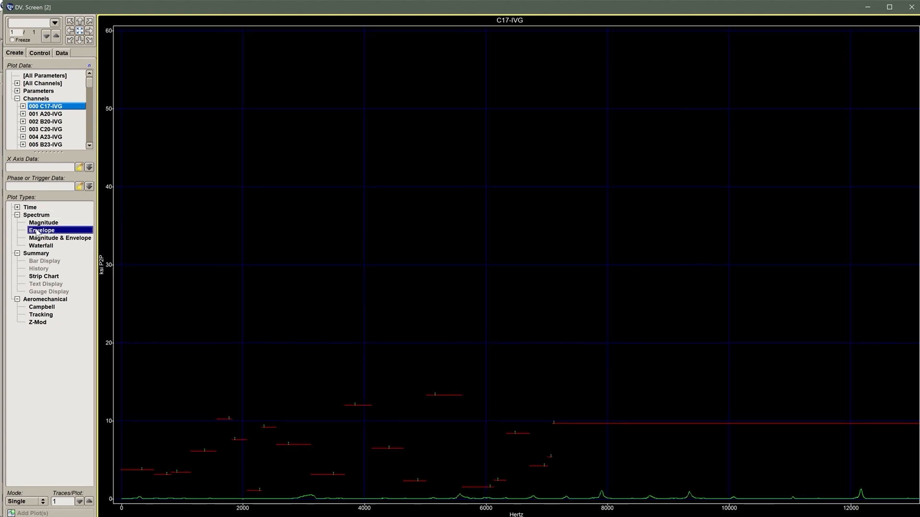
# - Close Screen 2, reopen it to check its envelope plot, and close it again
pyautogui.click(911, 7)
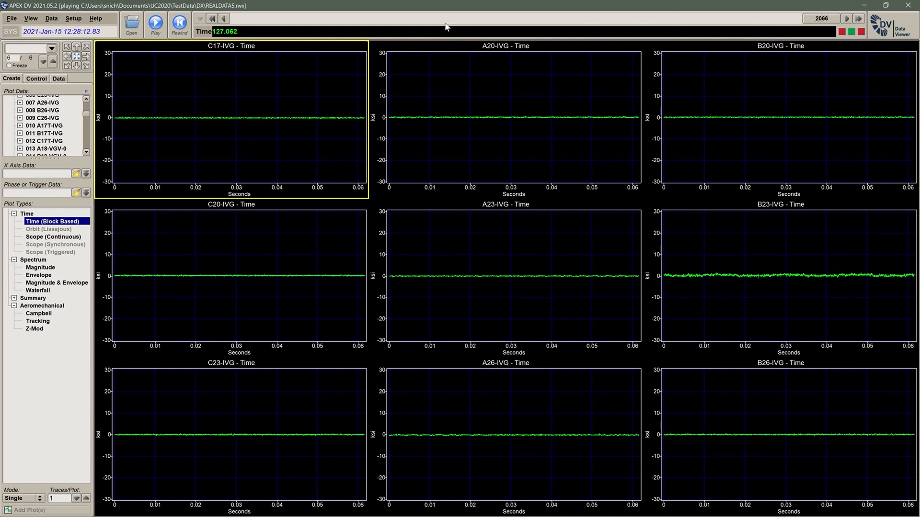
pyautogui.click(33, 18)
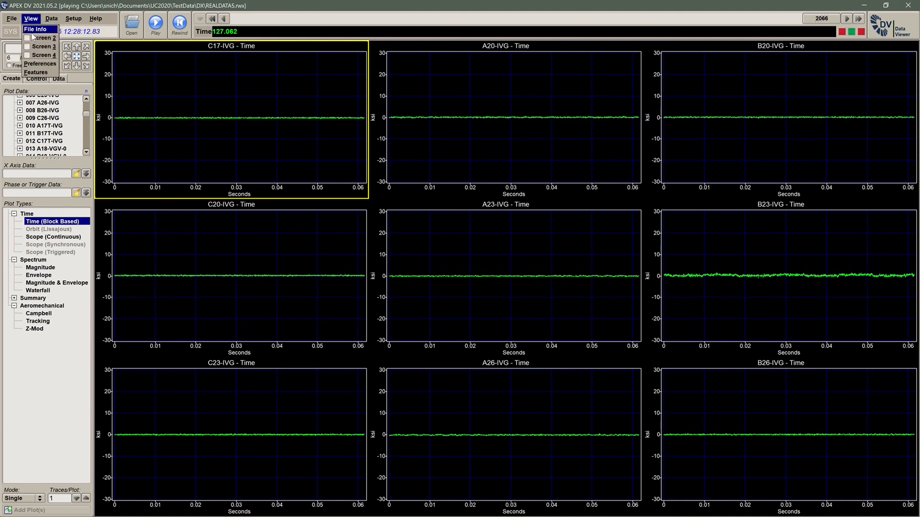
pyautogui.click(33, 38)
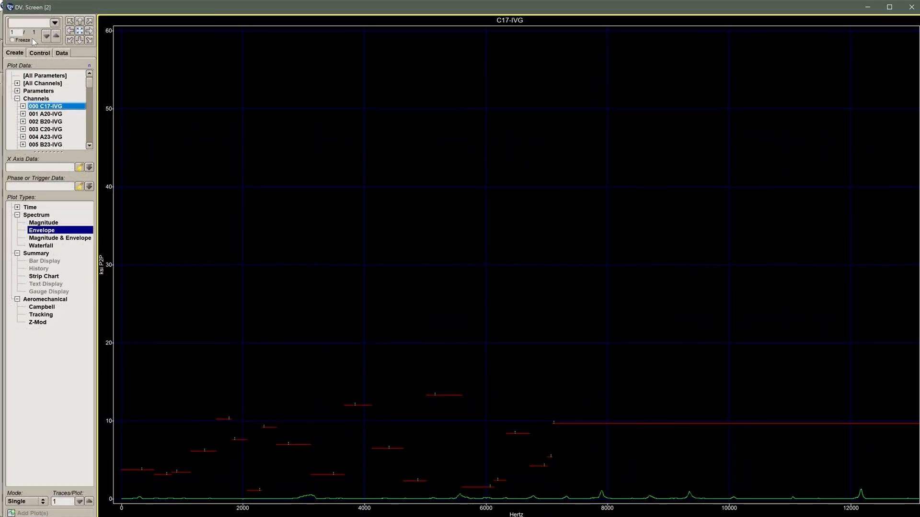
pyautogui.click(911, 7)
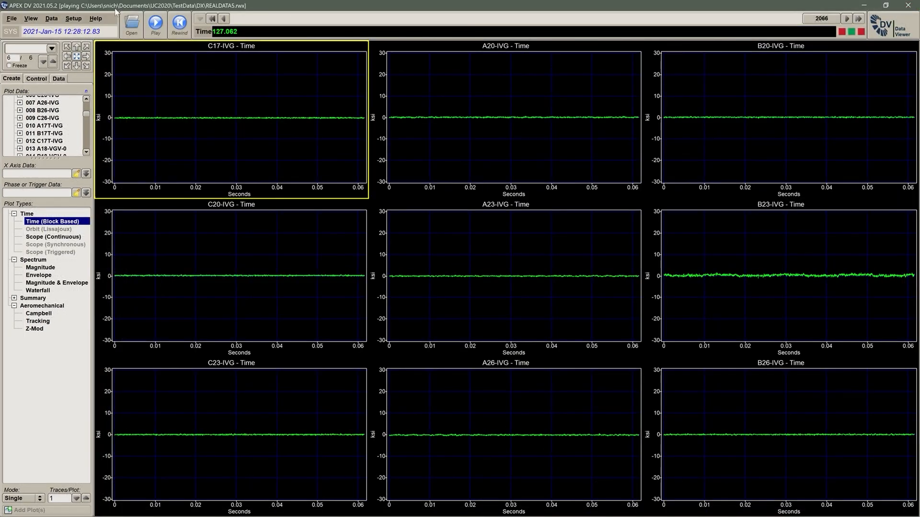
# - Review the plot color, font and limit display preferences without changing them
pyautogui.click(31, 19)
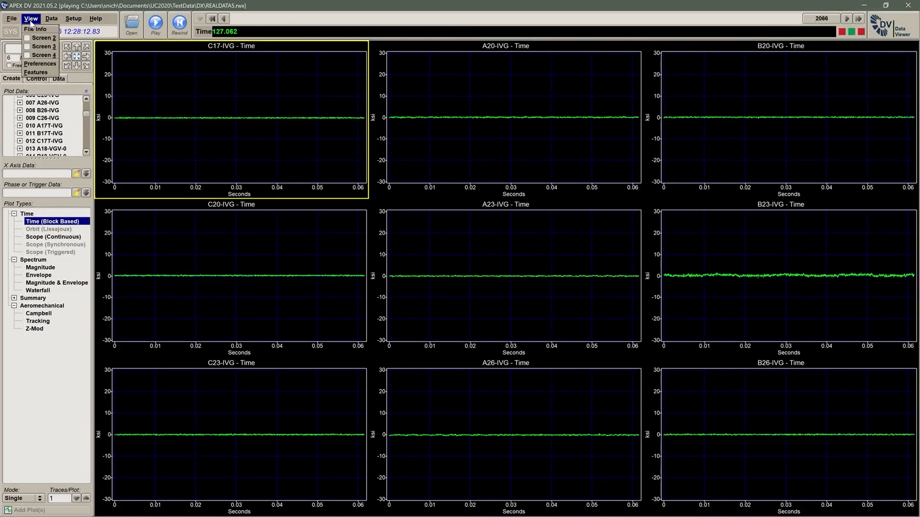
pyautogui.click(37, 64)
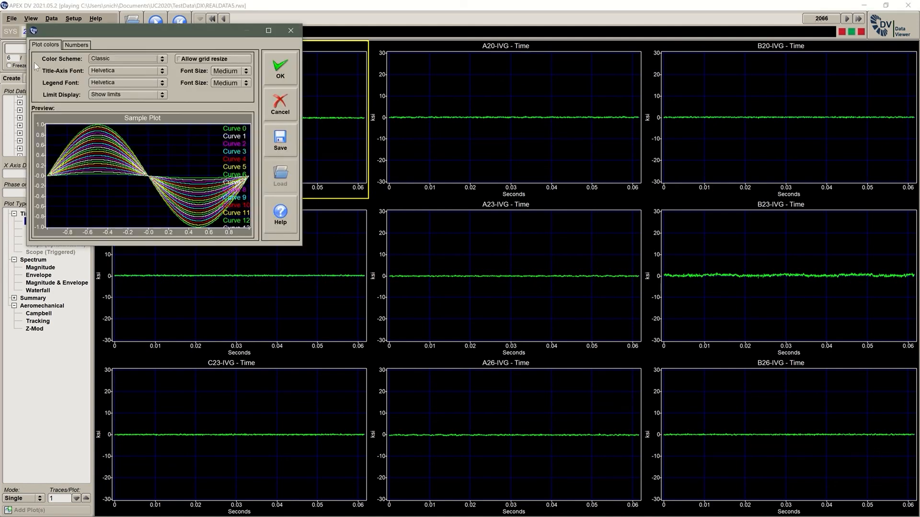
pyautogui.click(276, 72)
# - Play the recorded data through to the end while watching the time plots
pyautogui.click(37, 22)
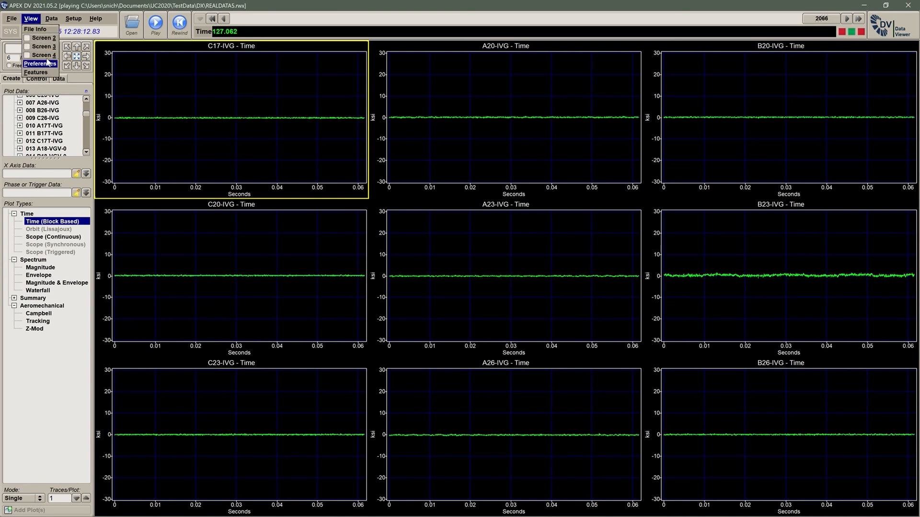
pyautogui.moveTo(50, 21)
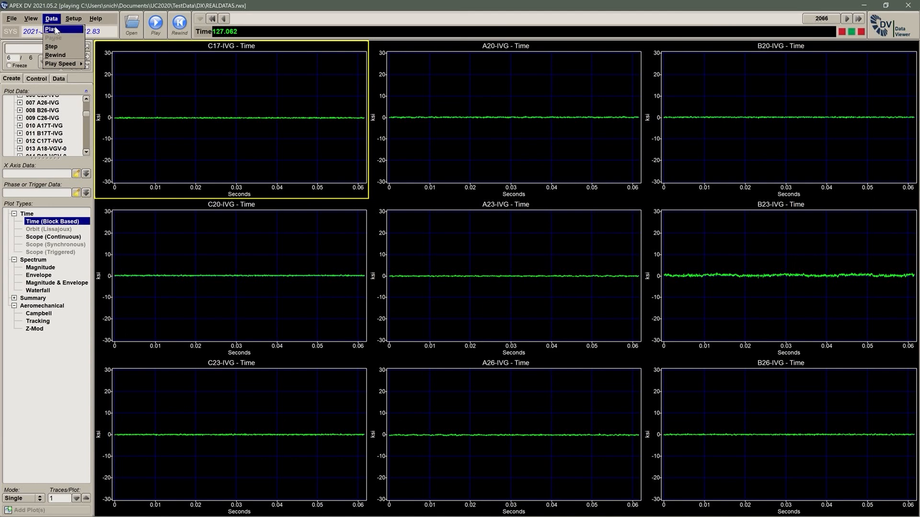
pyautogui.click(56, 31)
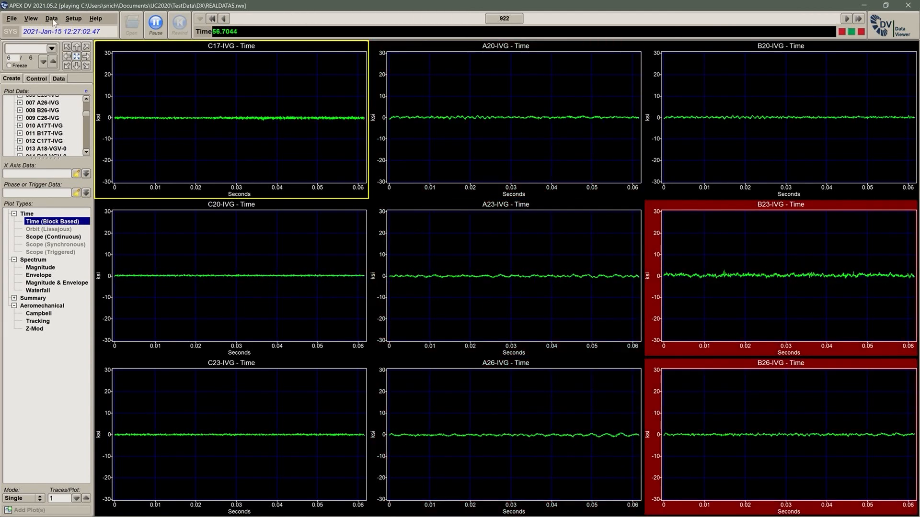
pyautogui.click(52, 19)
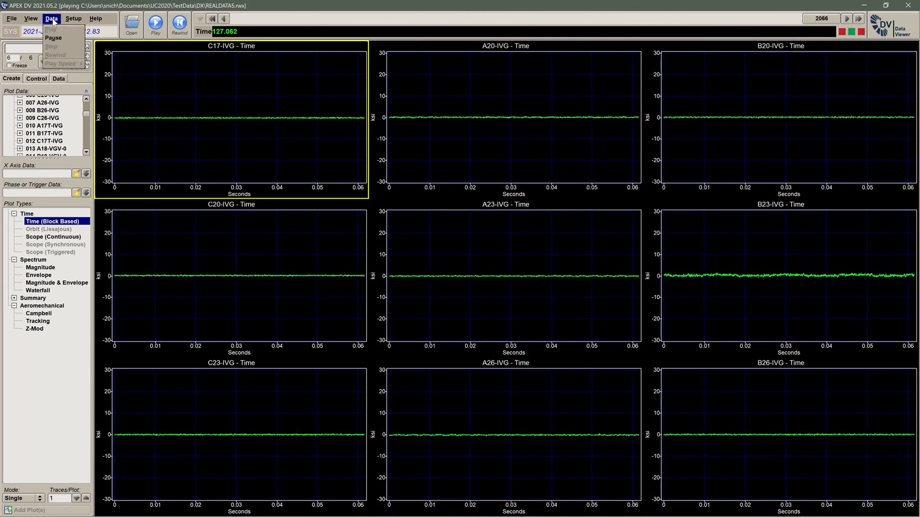
pyautogui.click(52, 19)
# - Rewind the recorded data to the start and step forward by one block
pyautogui.click(52, 19)
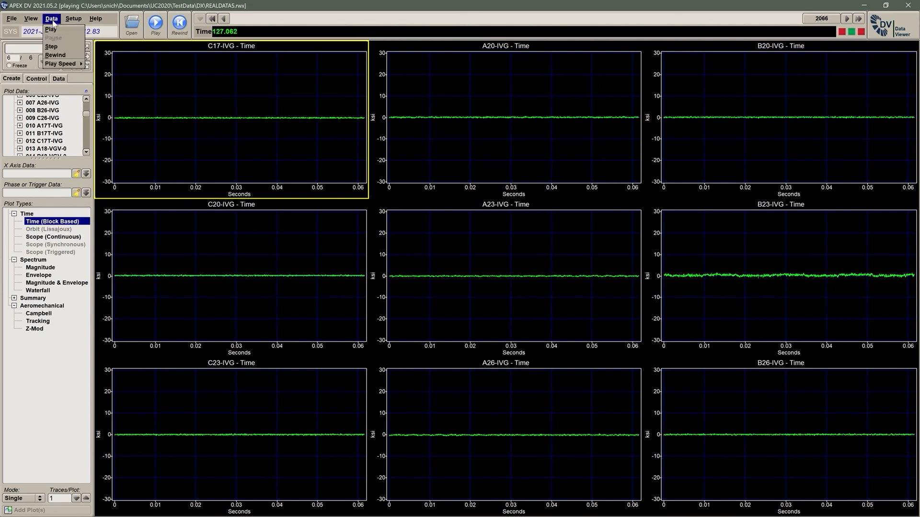
pyautogui.click(60, 55)
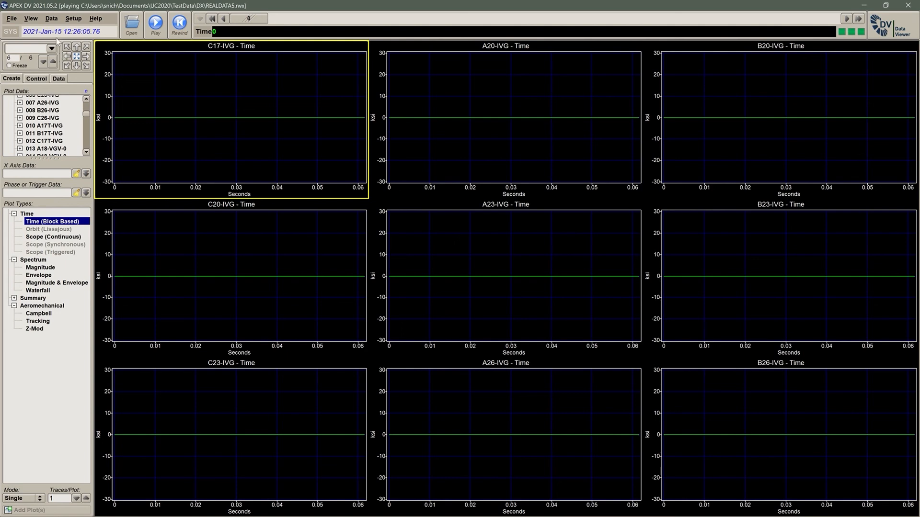
pyautogui.click(52, 20)
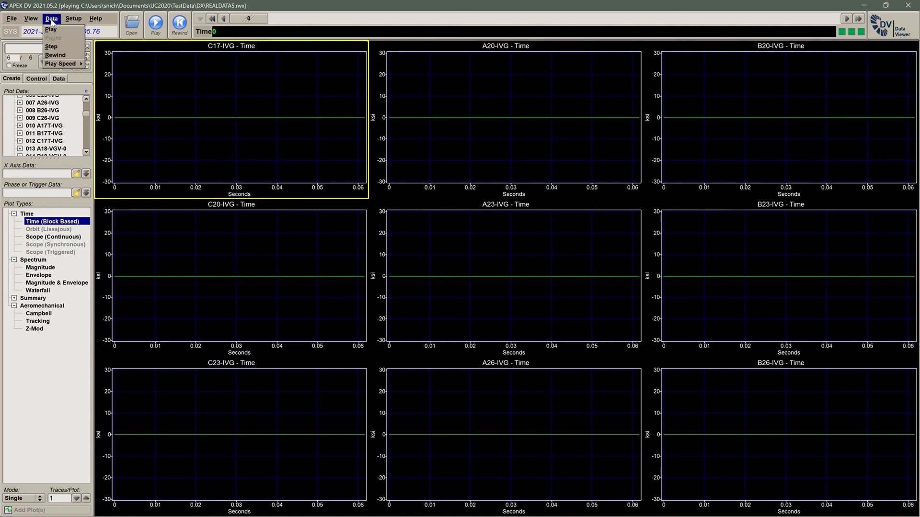
pyautogui.click(56, 47)
# - Check the available play speeds and review the data replay configuration for file compatibility, plots and limits
pyautogui.click(52, 20)
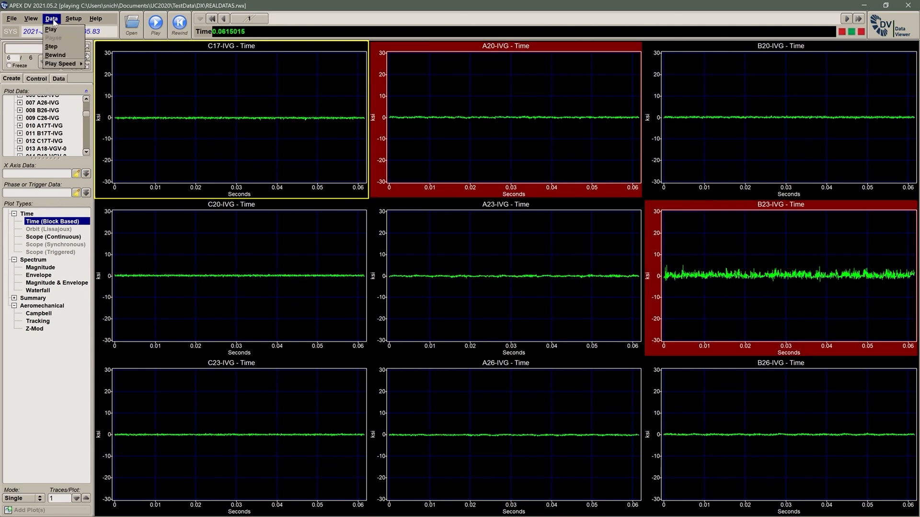
pyautogui.moveTo(62, 64)
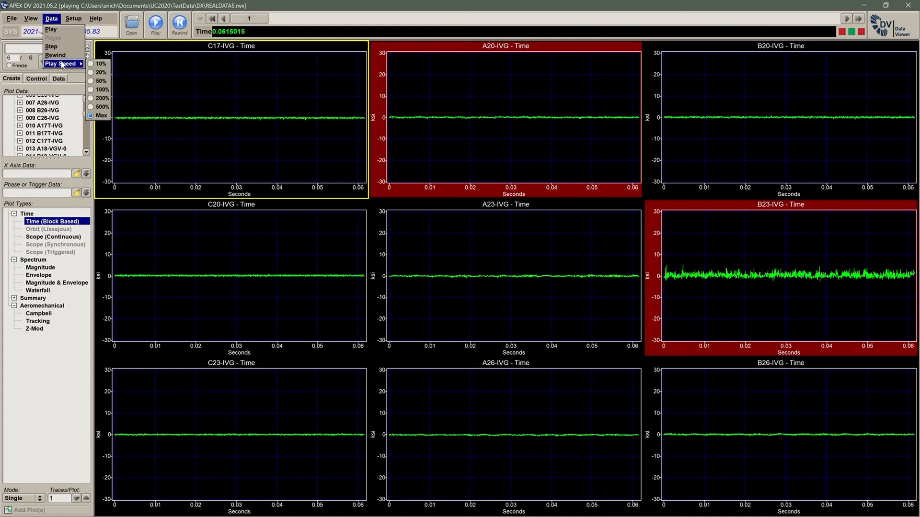
pyautogui.moveTo(74, 21)
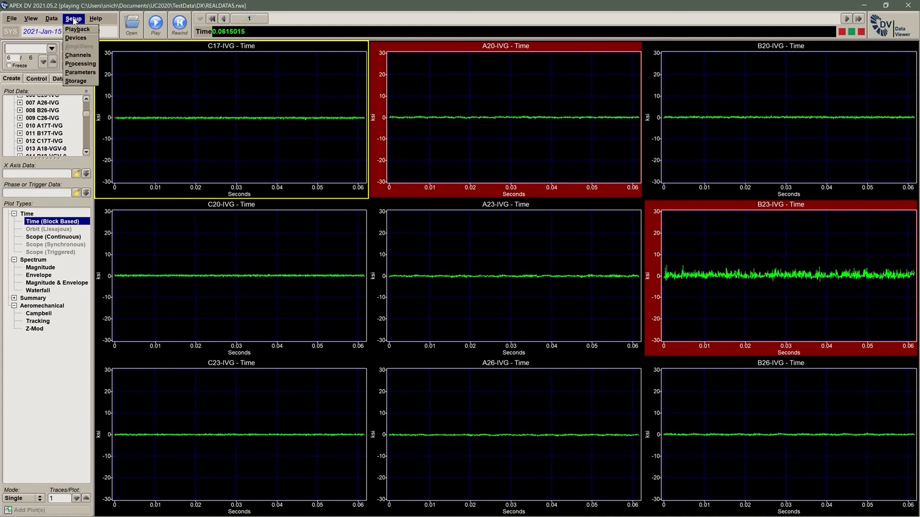
pyautogui.click(78, 30)
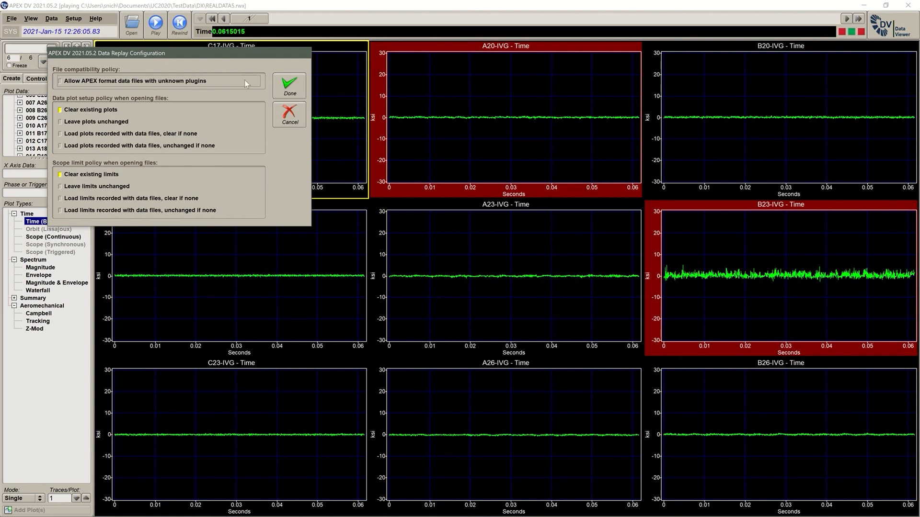
pyautogui.click(289, 87)
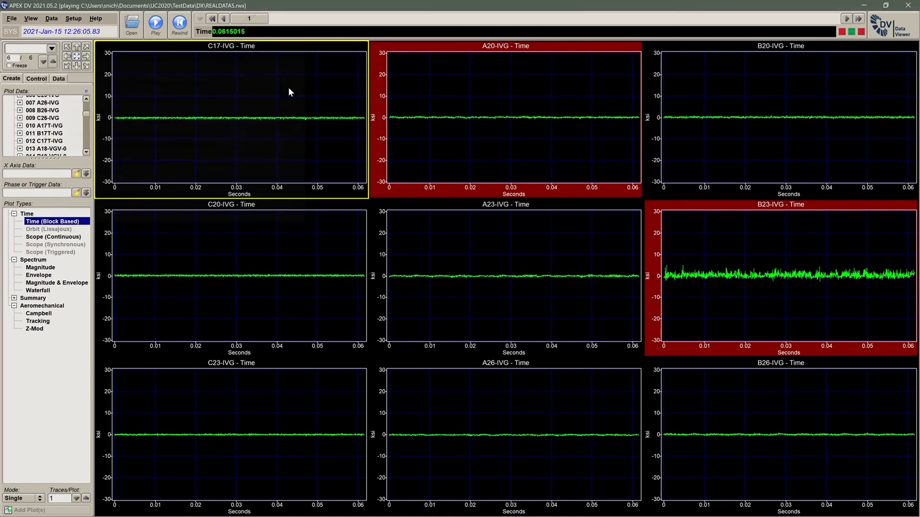
# - Review the recording's devices, channels, parameters, storage and networking settings, and close the configuration without changes
pyautogui.click(73, 19)
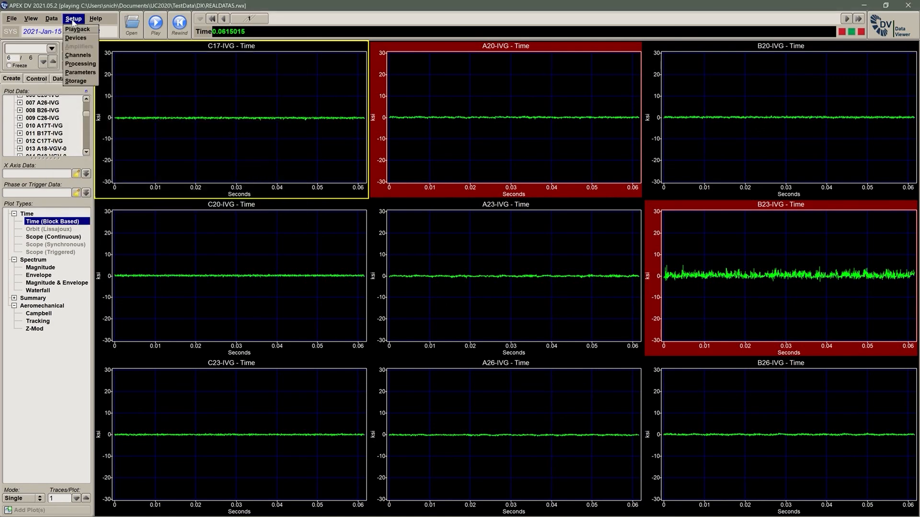
pyautogui.click(76, 38)
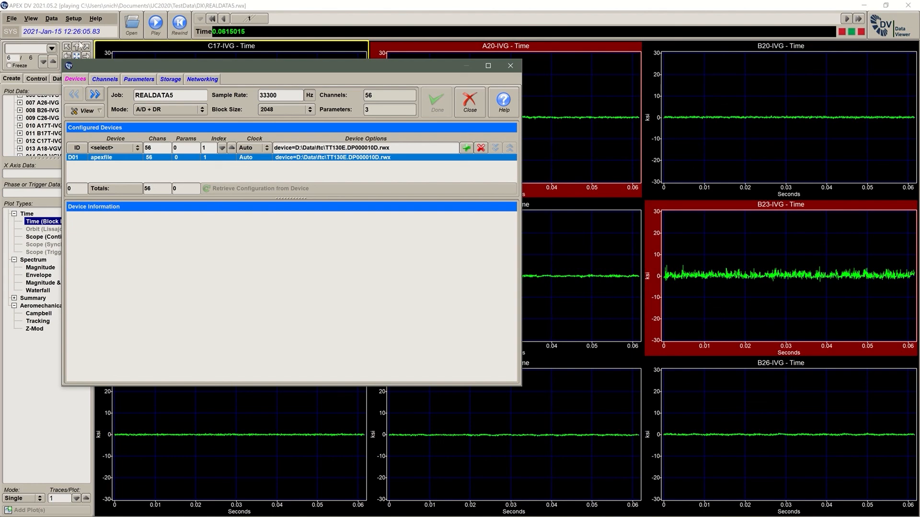
pyautogui.click(107, 79)
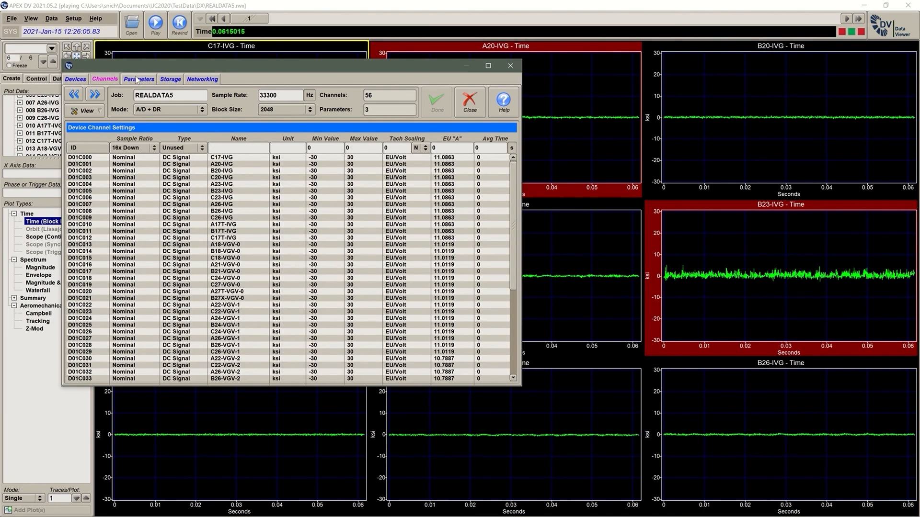
pyautogui.click(152, 80)
pyautogui.click(168, 80)
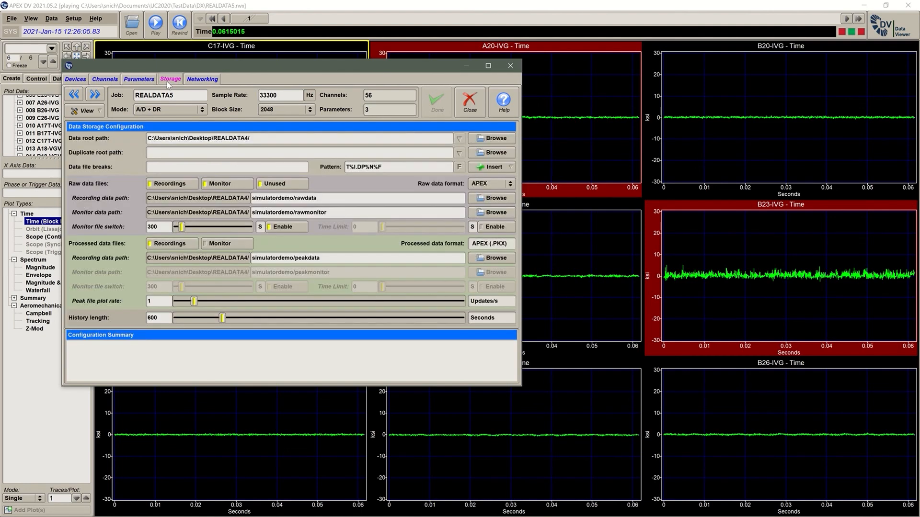
pyautogui.click(195, 80)
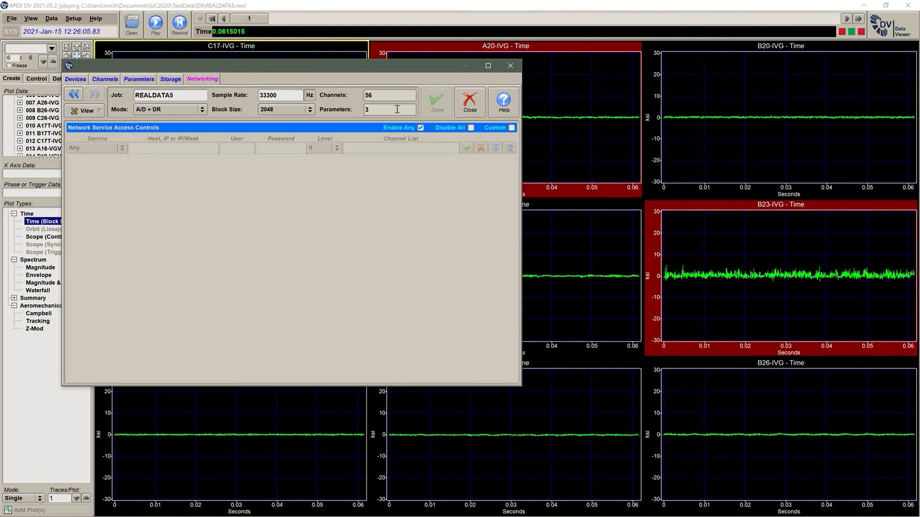
pyautogui.click(469, 112)
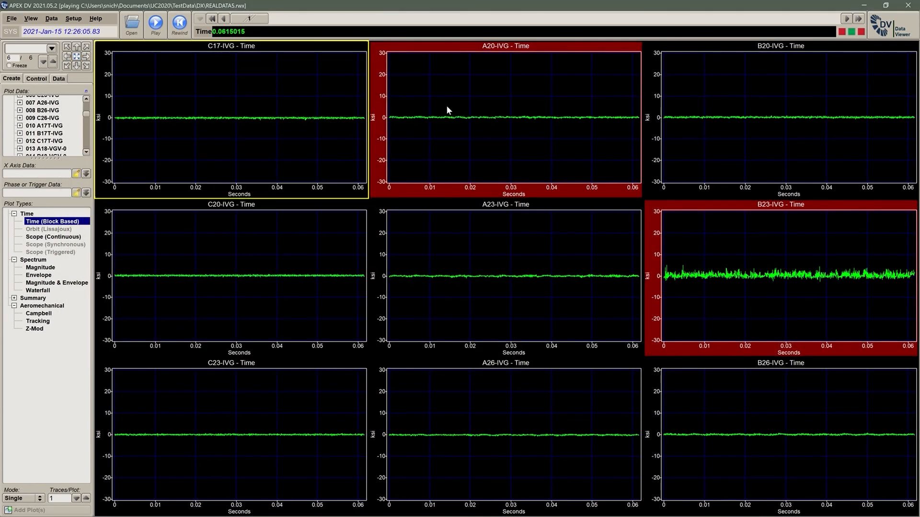
# - Show the available help options
pyautogui.click(96, 19)
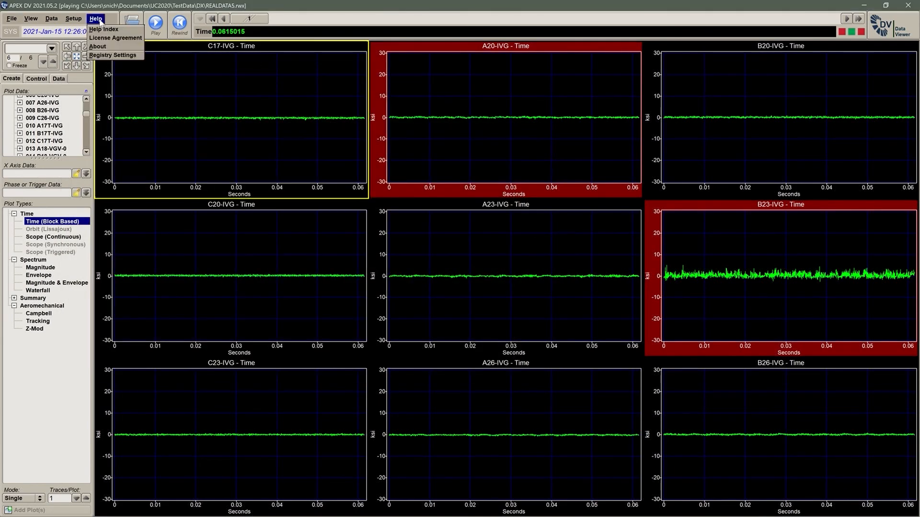